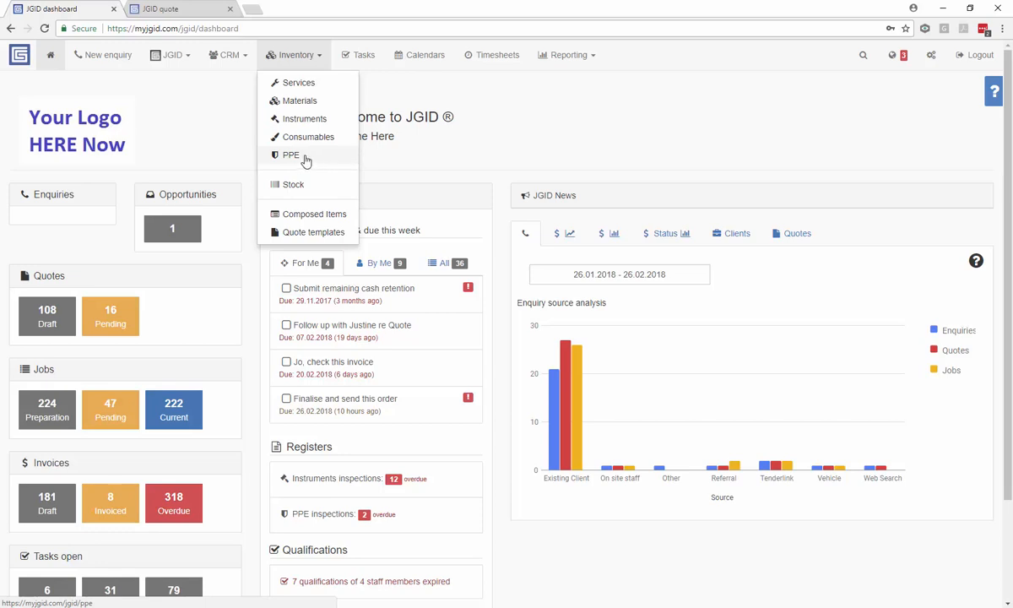
# Search the inventory's composed items for "ex" and open "Example How to make a composed item via the inventory".
pyautogui.click(307, 216)
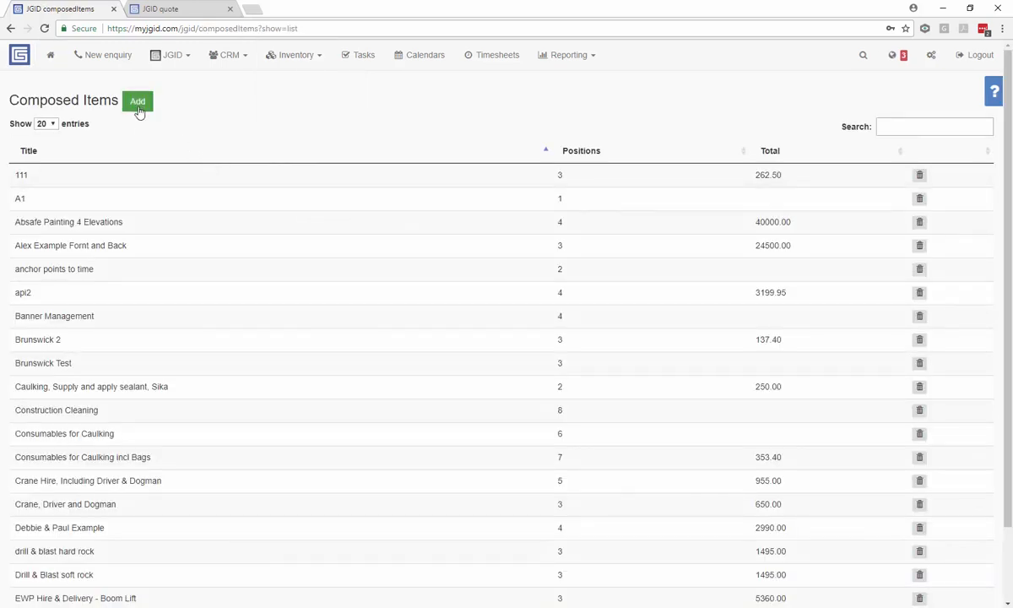
pyautogui.click(137, 108)
pyautogui.click(903, 127)
pyautogui.write('ex')
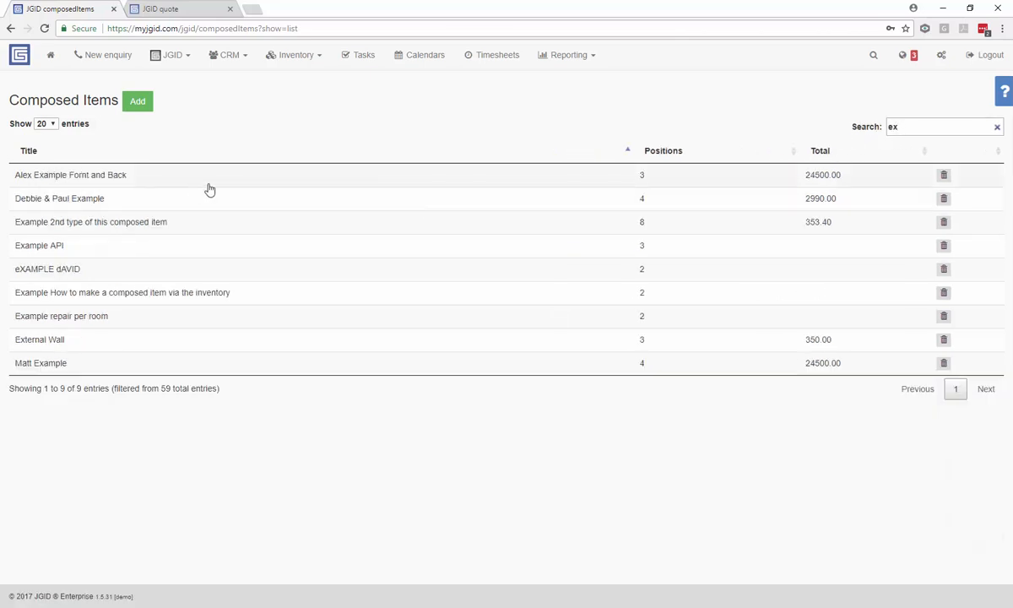
pyautogui.click(144, 294)
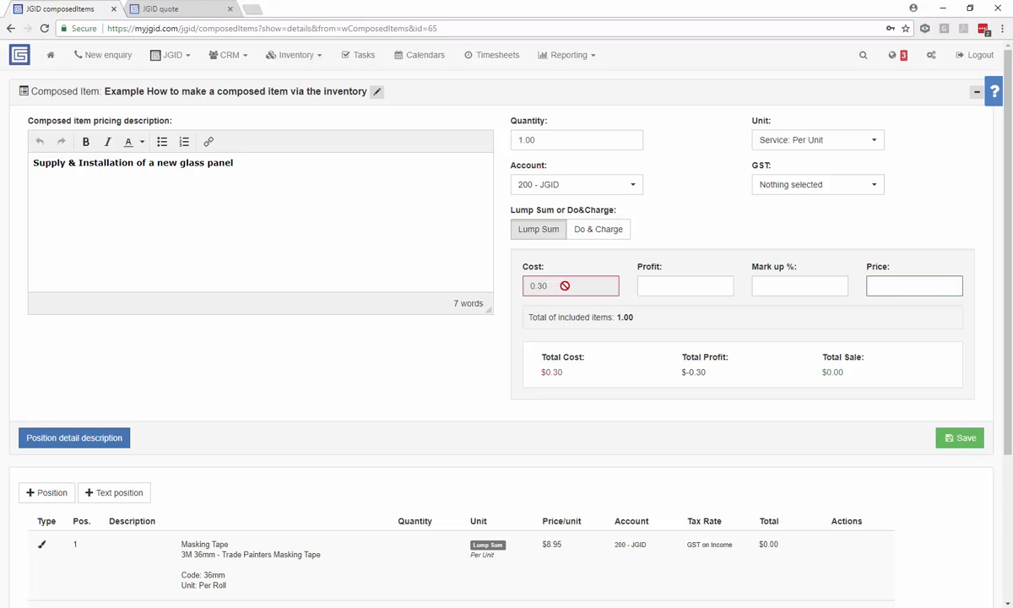
# Import the Sika Sausage Nozzle (Nozzle - Sausage Gun) from the consumables as a new position in the composed item and save it.
pyautogui.scroll(-2, 320, 378)
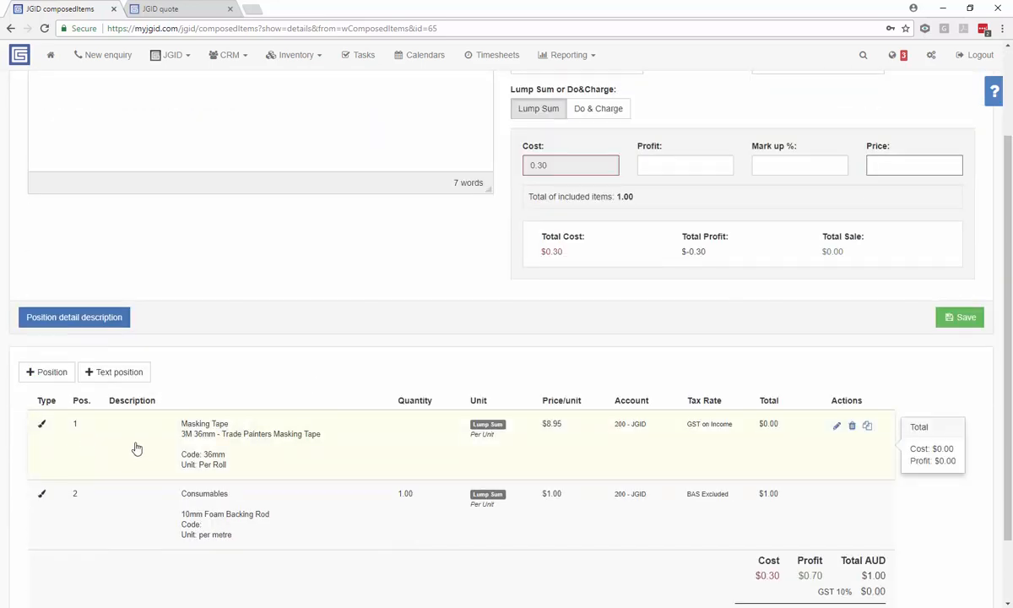
pyautogui.click(45, 374)
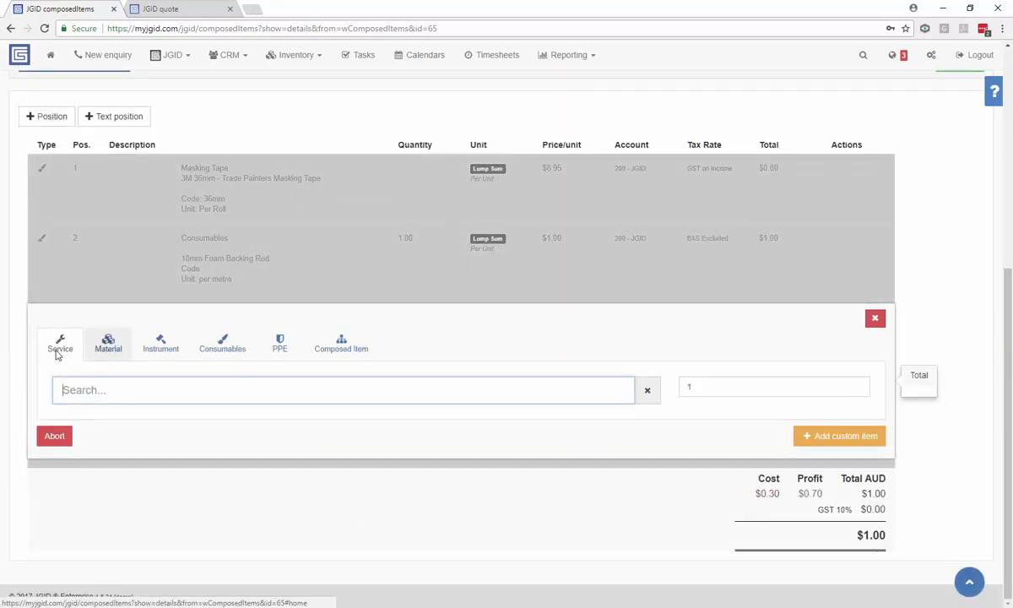
pyautogui.click(234, 349)
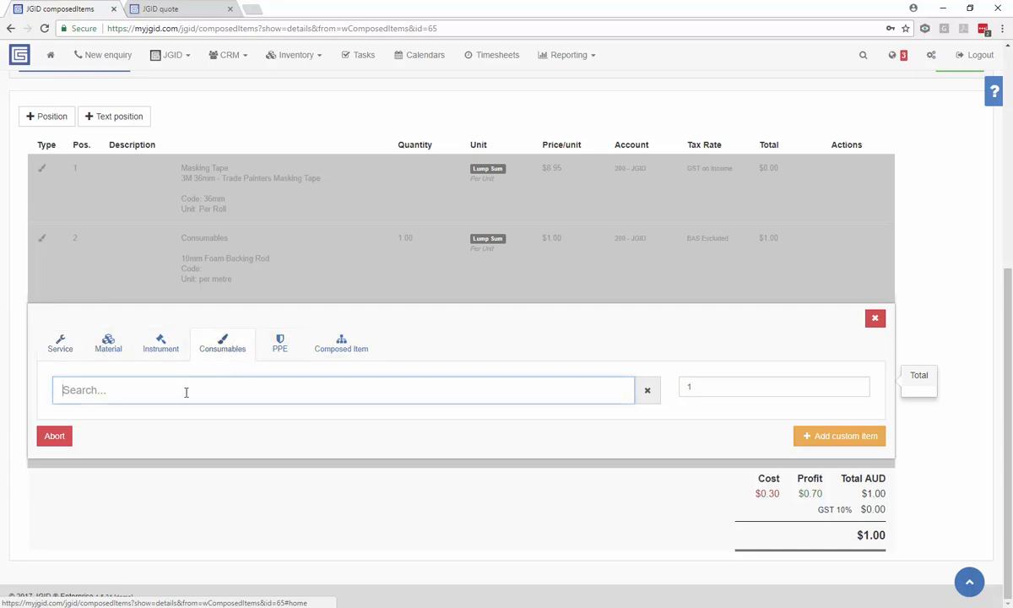
pyautogui.write('nozz')
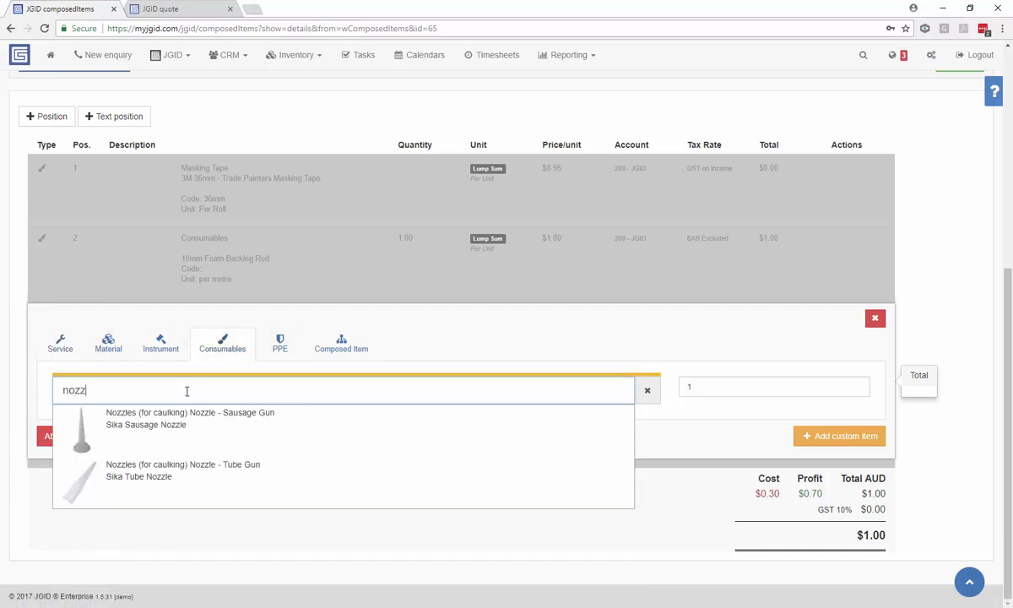
pyautogui.click(154, 431)
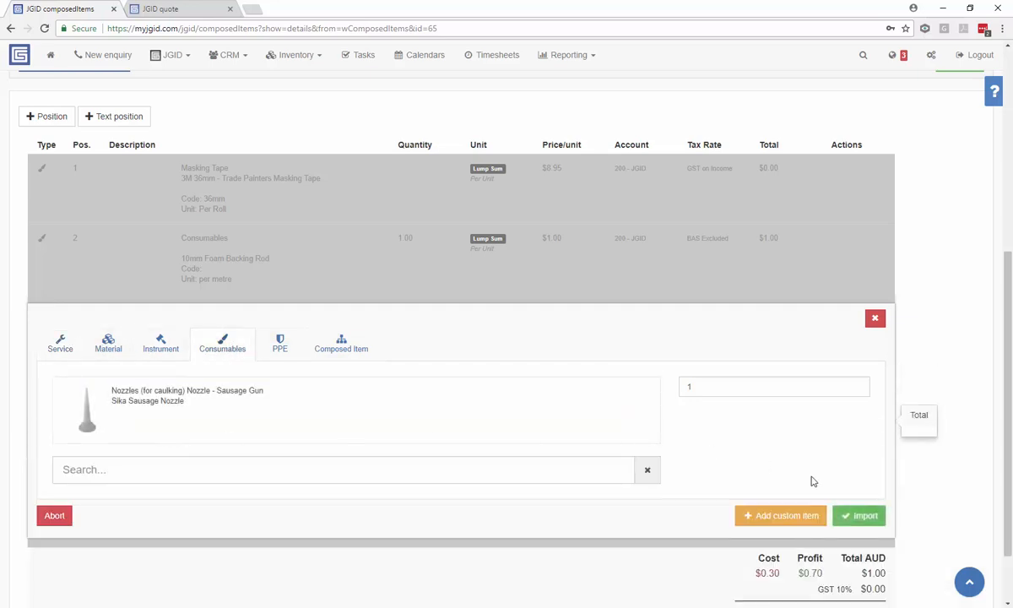
pyautogui.click(843, 516)
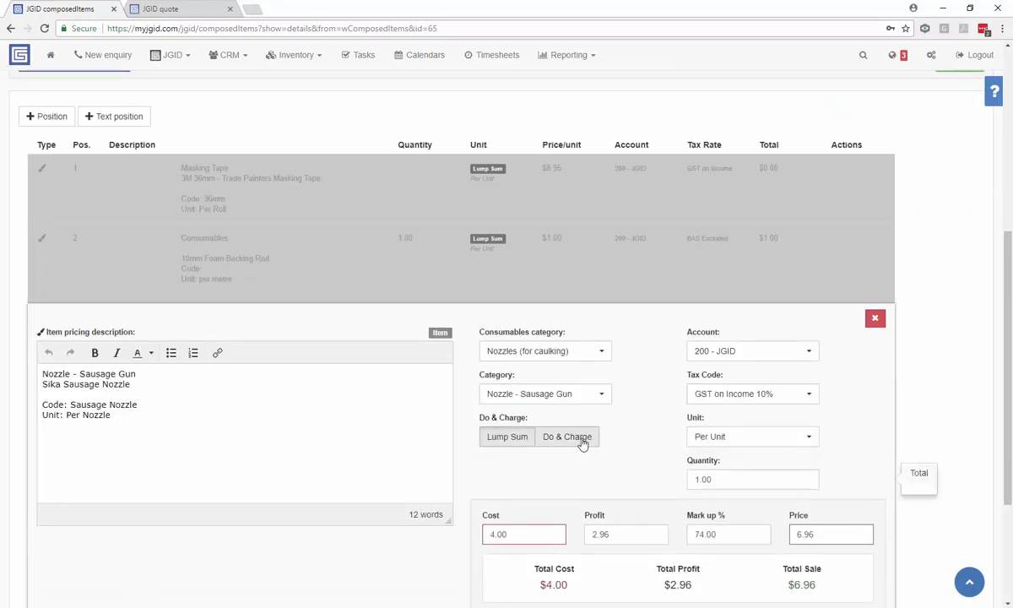
pyautogui.scroll(-1, 591, 440)
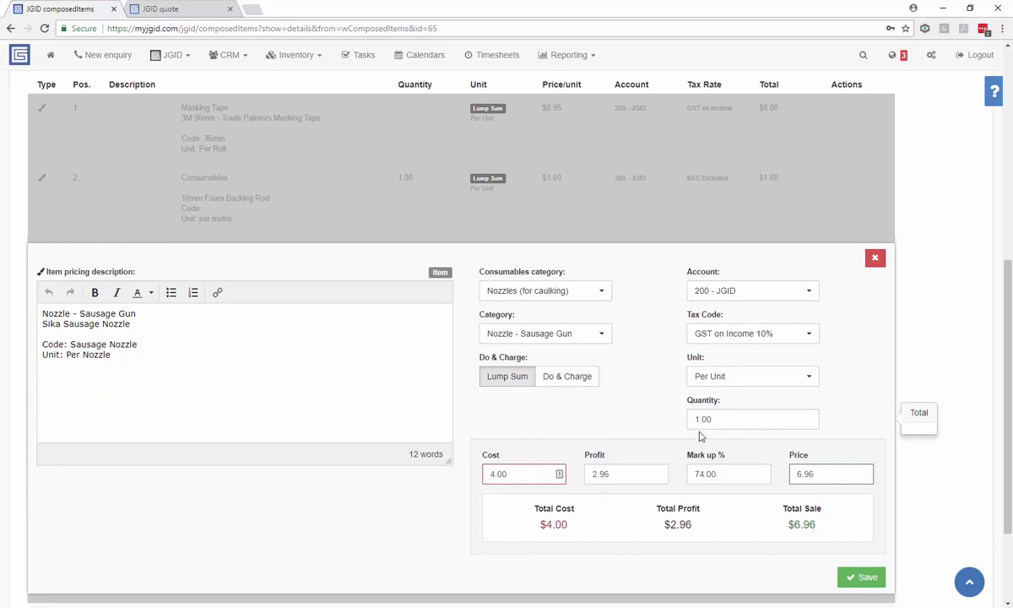
pyautogui.click(863, 577)
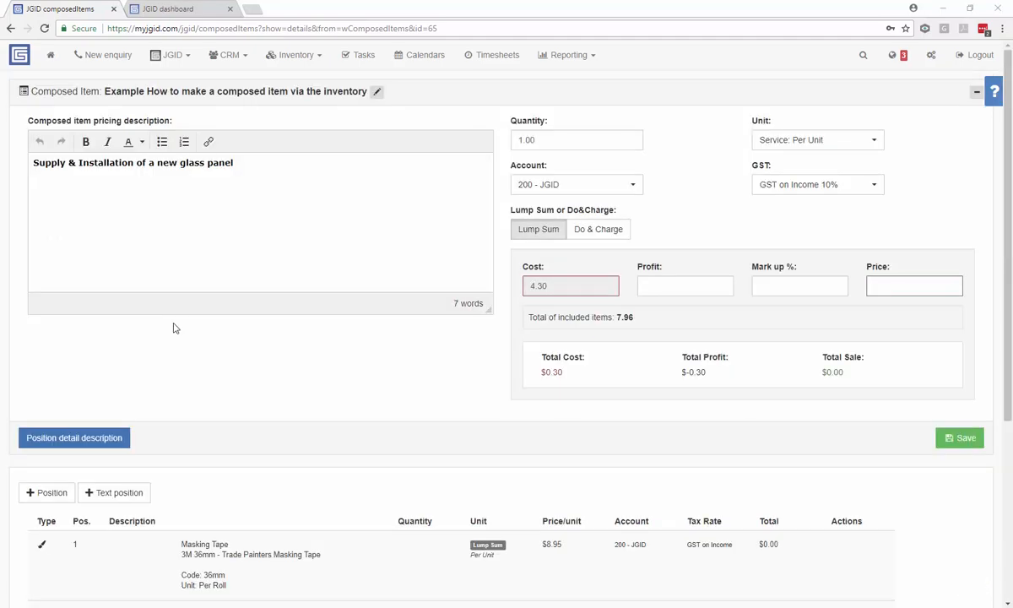
pyautogui.scroll(-1, 174, 329)
pyautogui.scroll(-1, 192, 380)
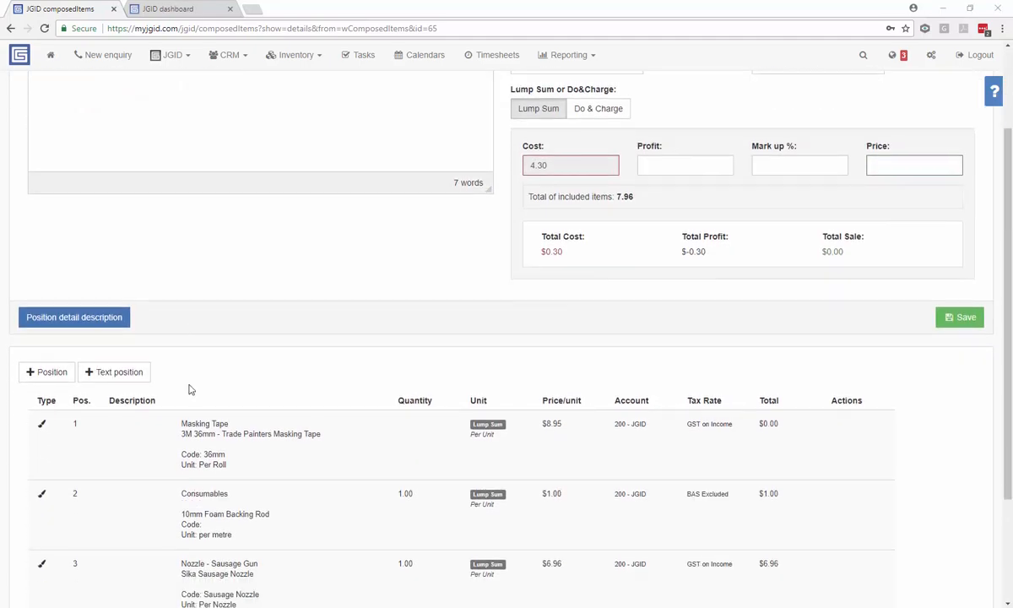
pyautogui.click(53, 373)
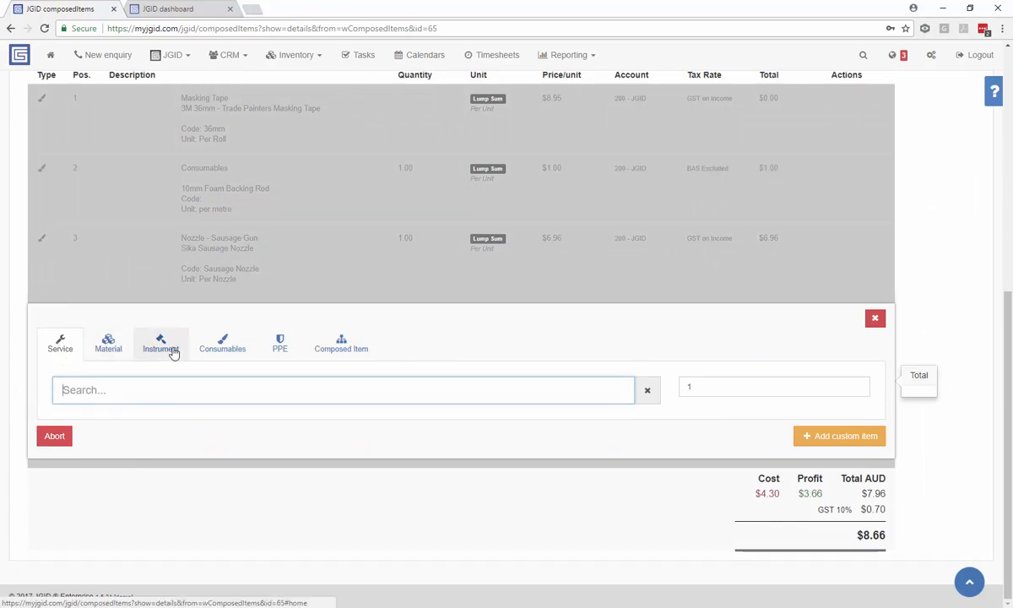
pyautogui.click(341, 351)
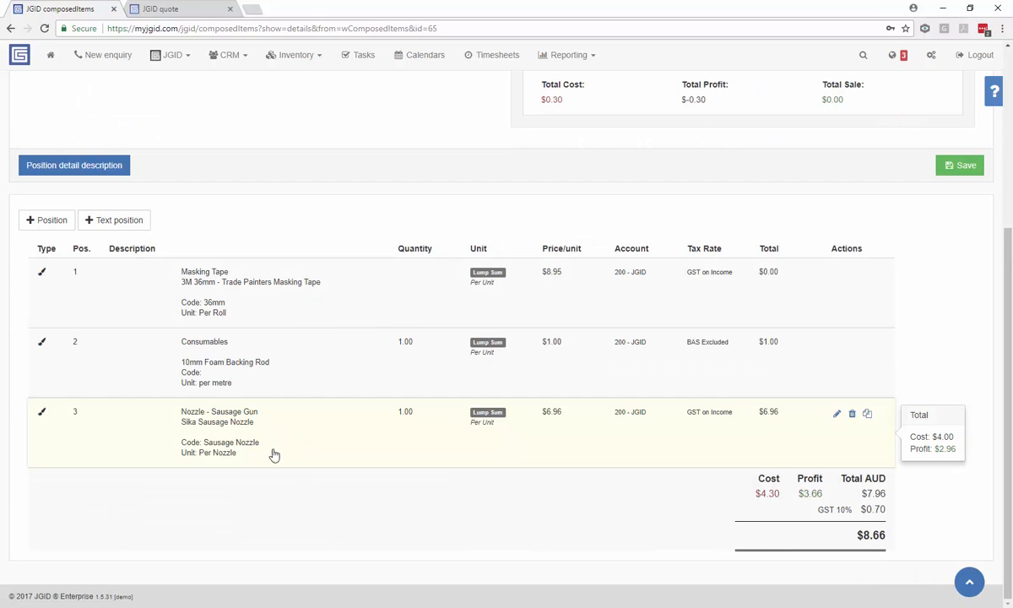
pyautogui.scroll(3, 241, 463)
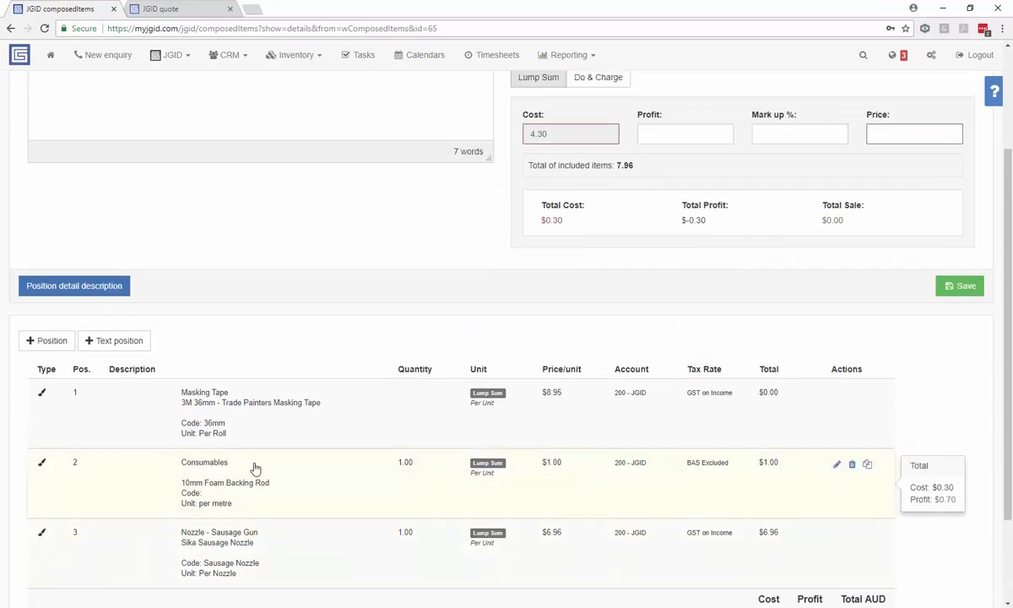
pyautogui.scroll(3, 256, 468)
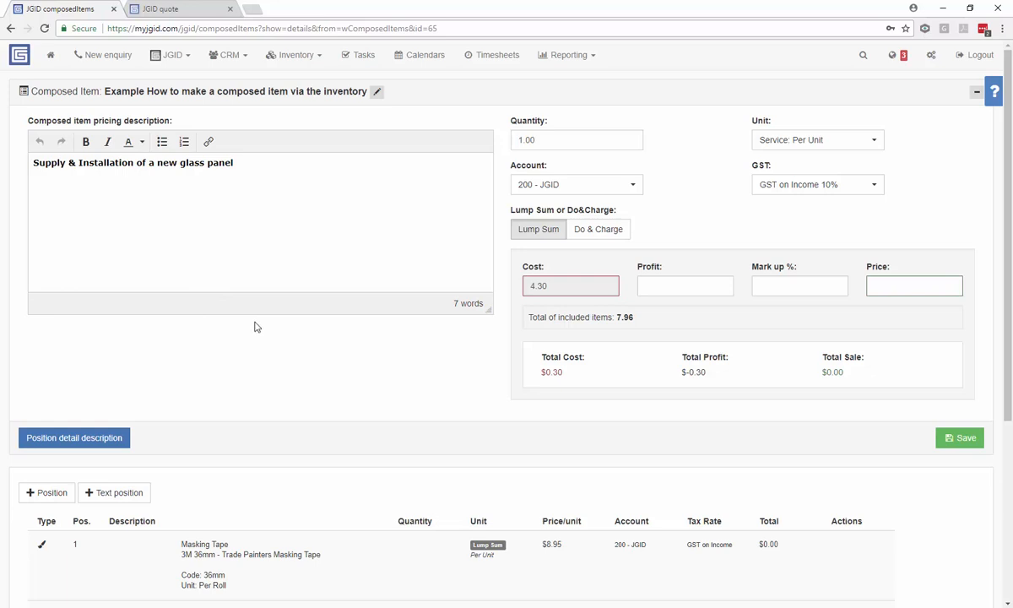
# In the open draft quote, import the composed item "Consumables for Caulking incl Bags" as a new item and save it.
pyautogui.click(175, 11)
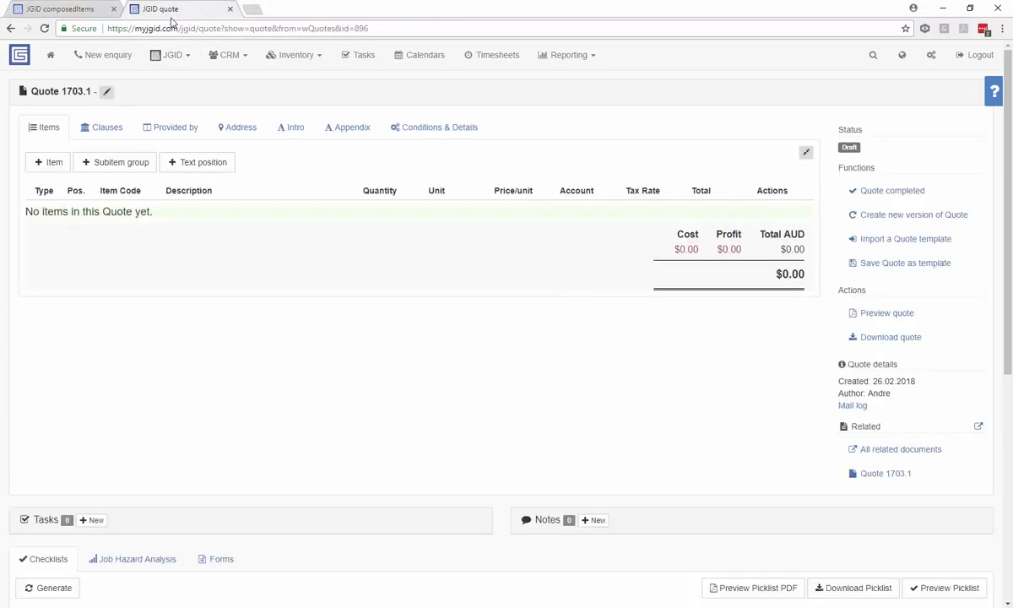
pyautogui.click(48, 165)
pyautogui.click(329, 257)
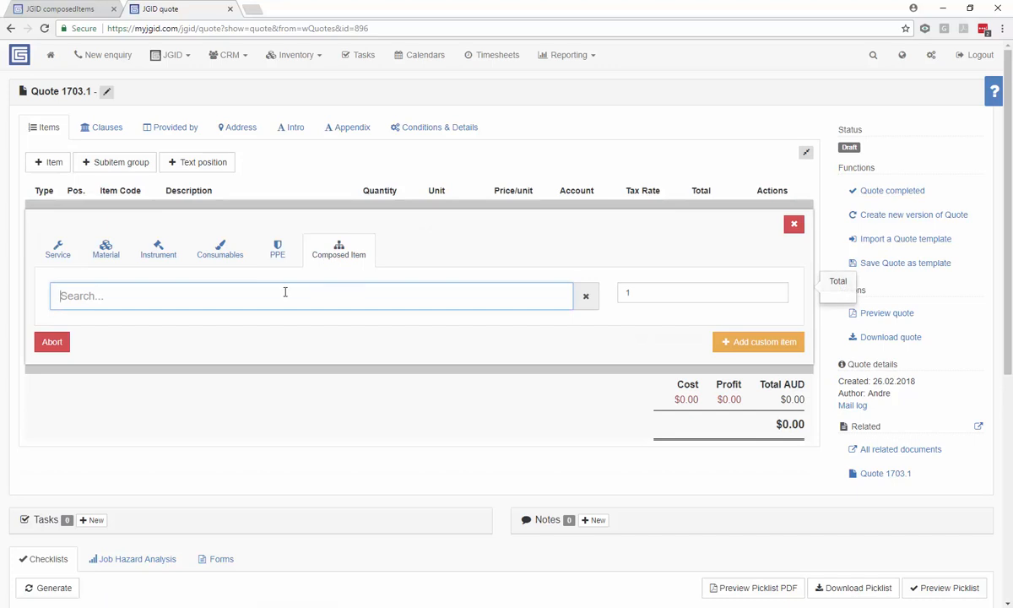
pyautogui.write('consu')
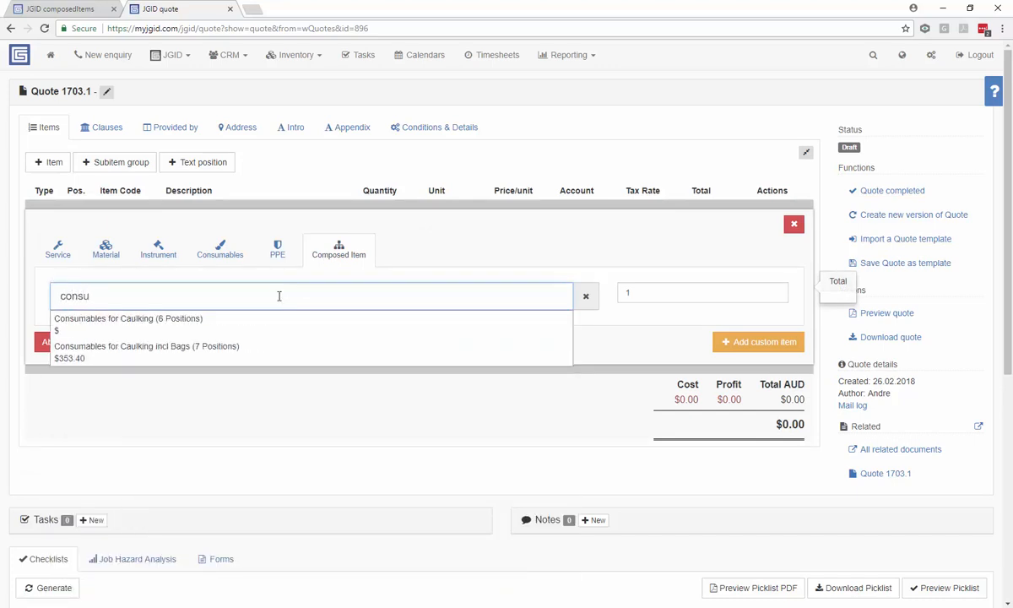
pyautogui.click(181, 353)
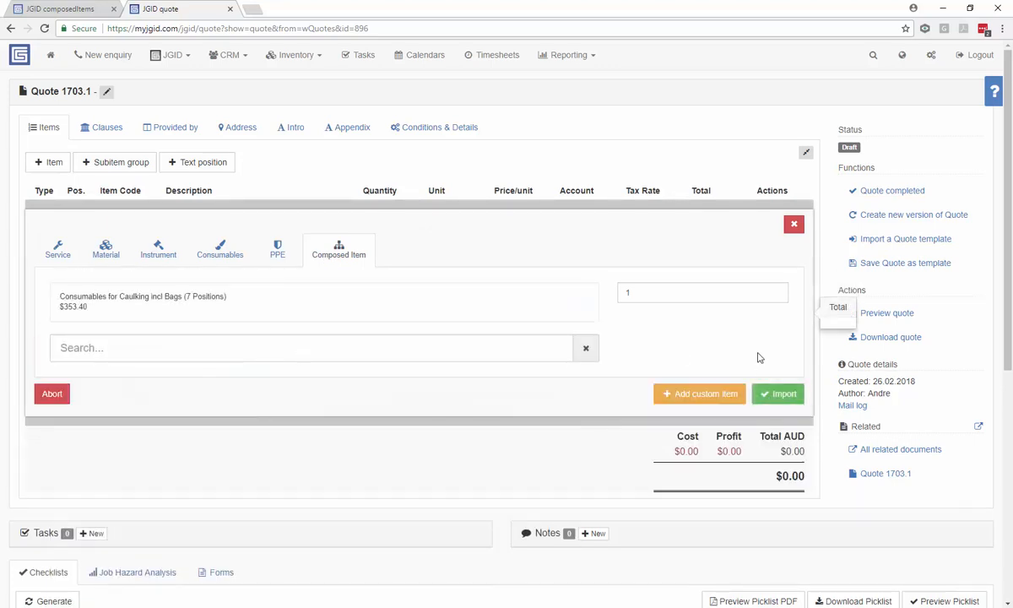
pyautogui.click(783, 394)
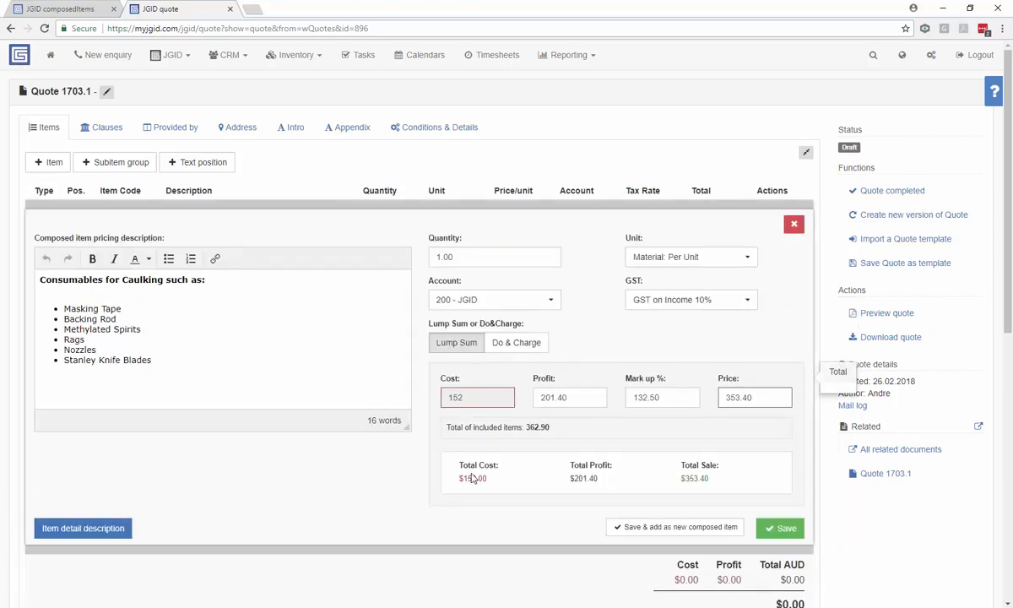
pyautogui.click(780, 528)
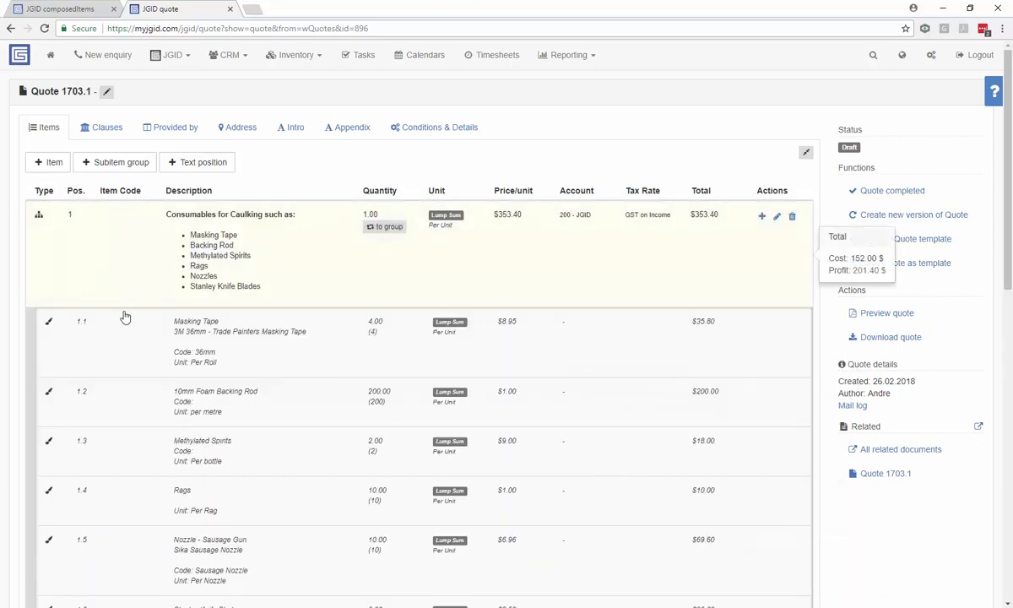
# Delete the Masking Tape subitem from the quote's "Consumables for Caulking" composed item.
pyautogui.scroll(-2, 230, 540)
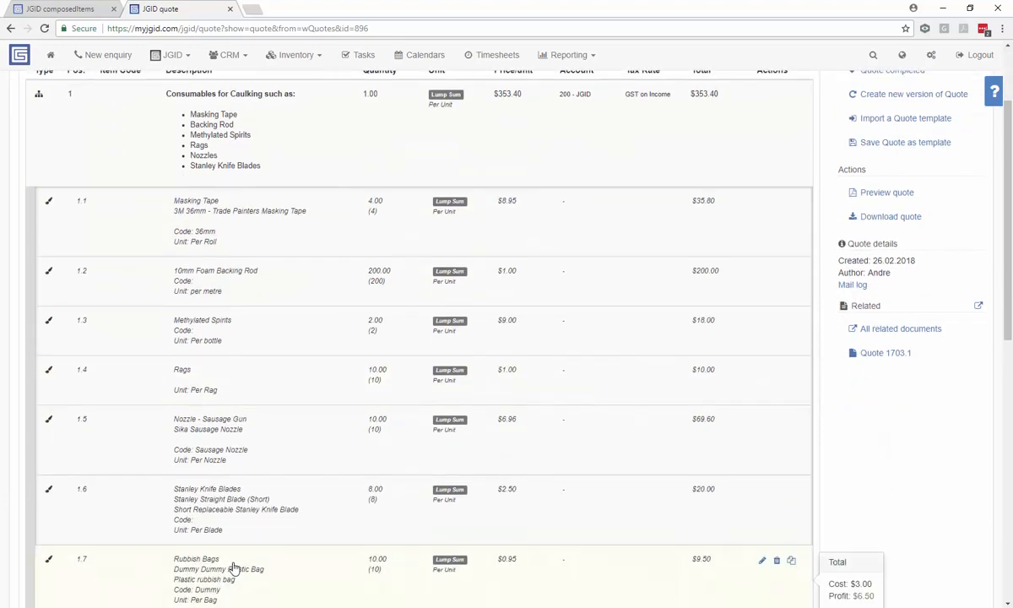
pyautogui.click(377, 204)
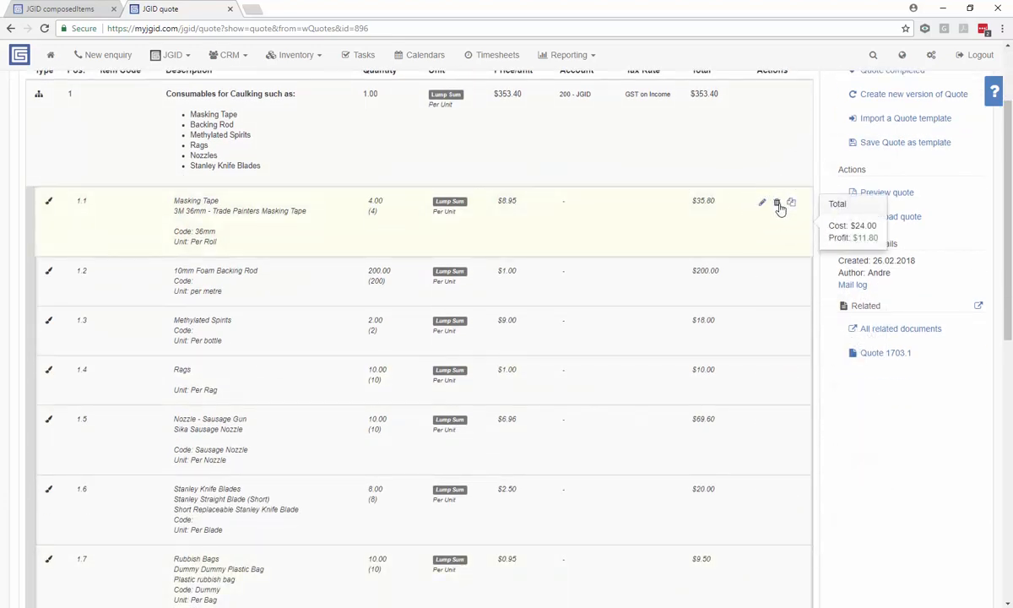
pyautogui.click(778, 206)
pyautogui.click(658, 145)
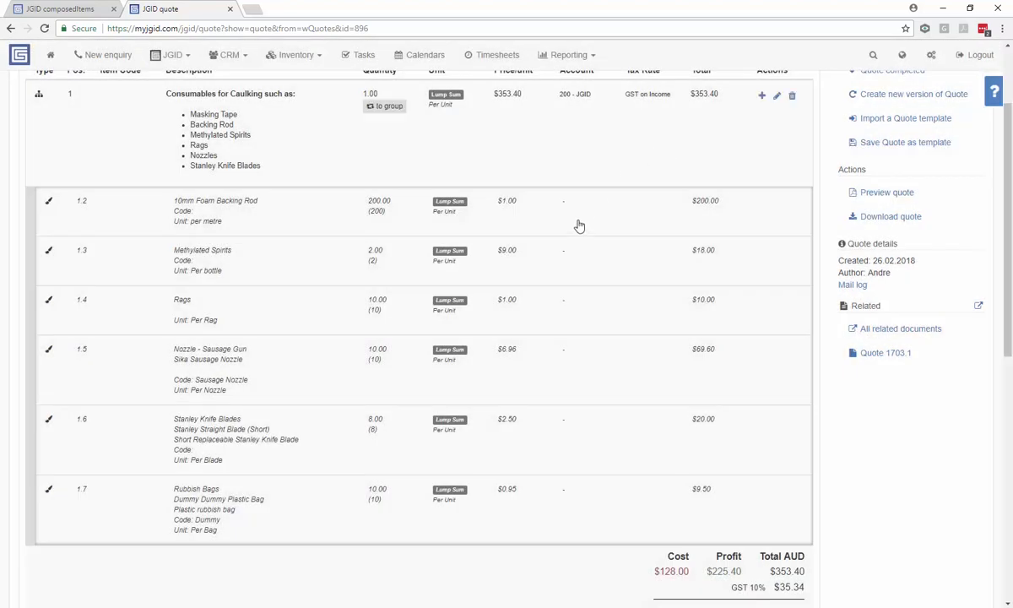
# Add the 3M 36mm Trade Painters Masking Tape consumable as a subitem of the quote's "Consumables for Caulking" item and save it.
pyautogui.click(764, 205)
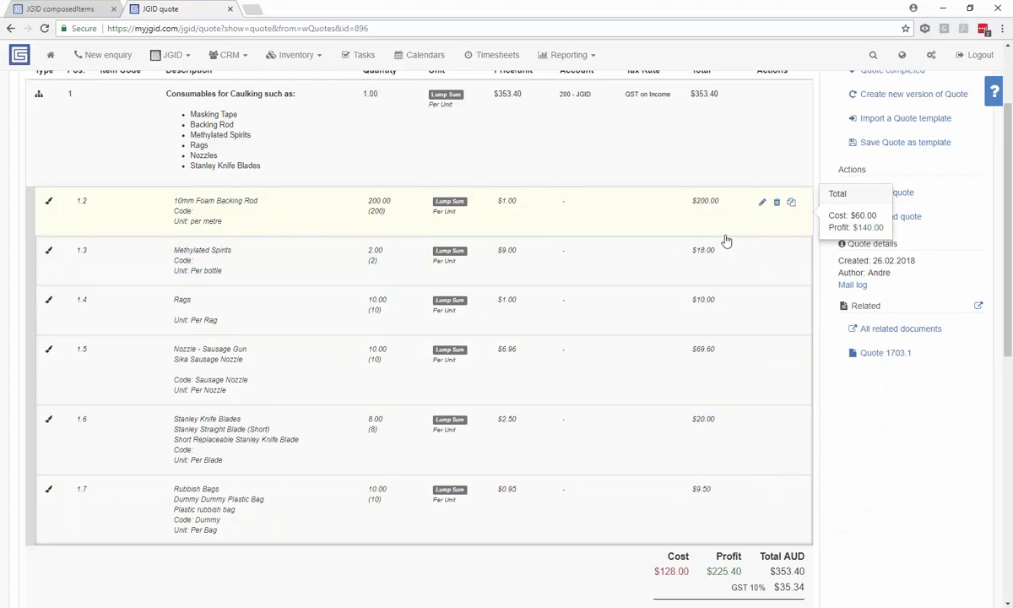
pyautogui.scroll(1, 739, 221)
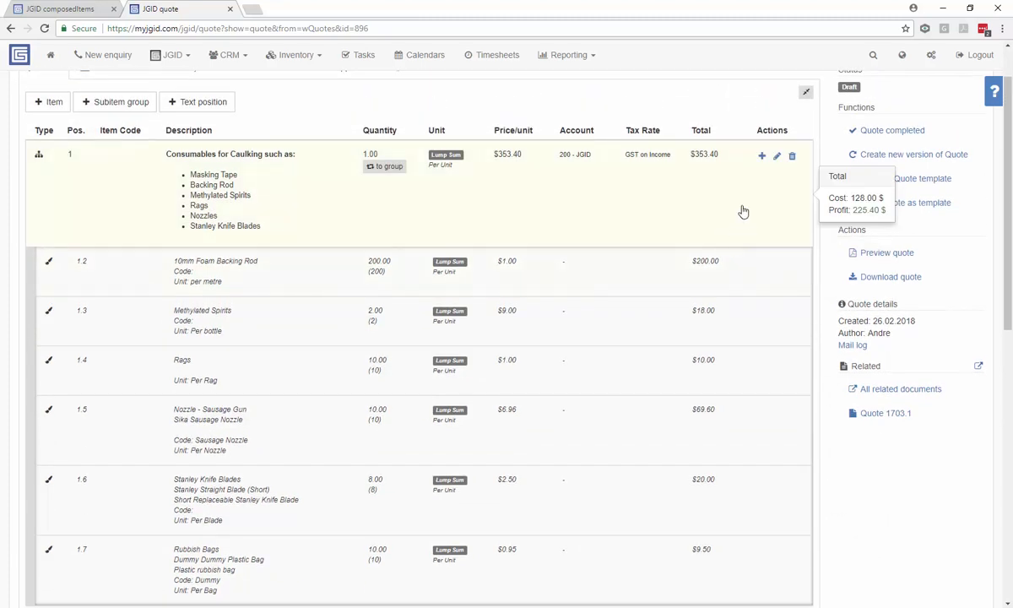
pyautogui.click(762, 157)
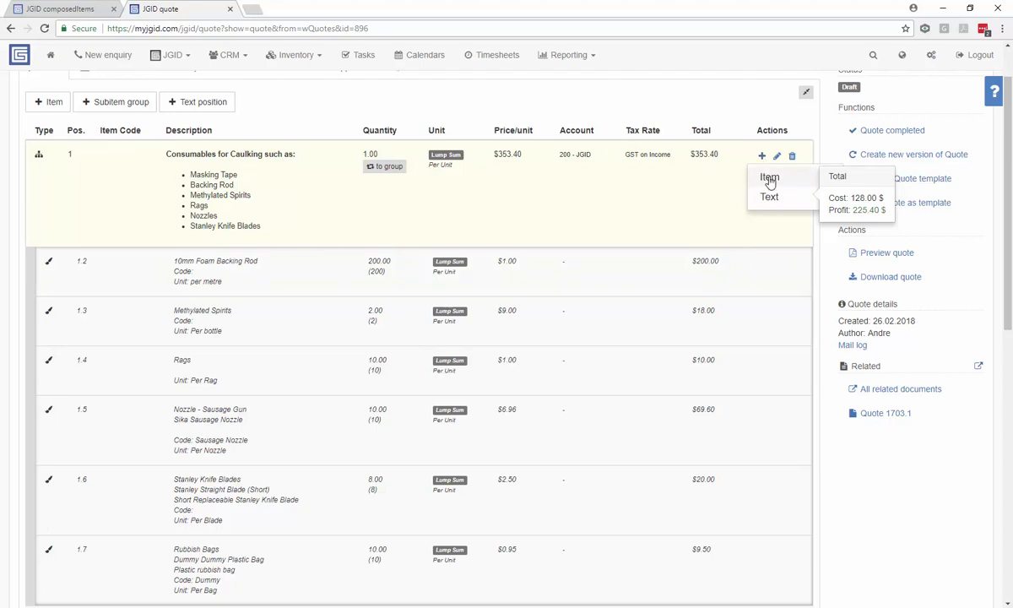
pyautogui.click(770, 180)
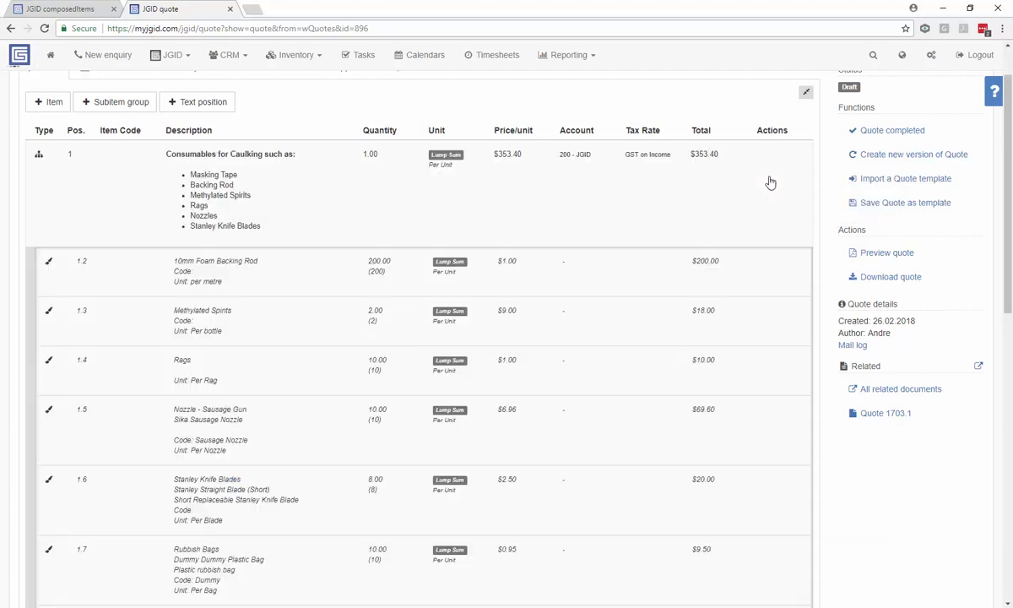
pyautogui.click(241, 284)
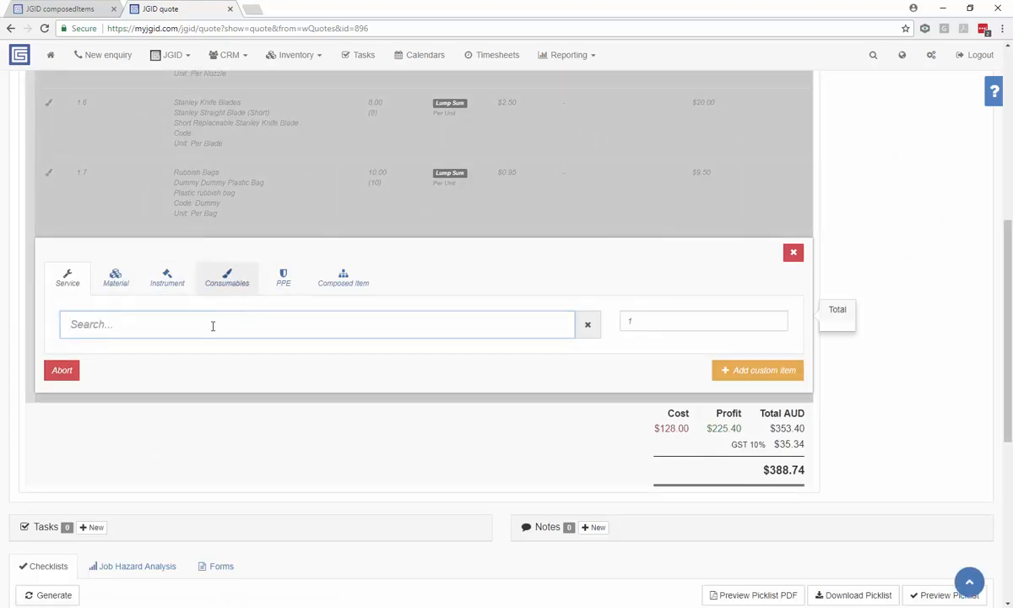
pyautogui.write('mask')
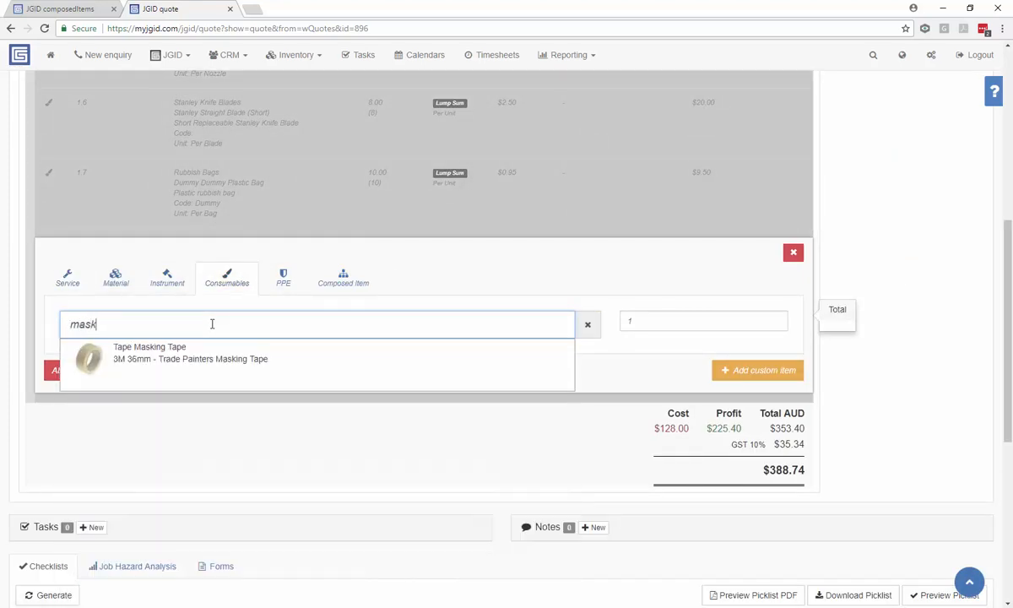
pyautogui.click(193, 356)
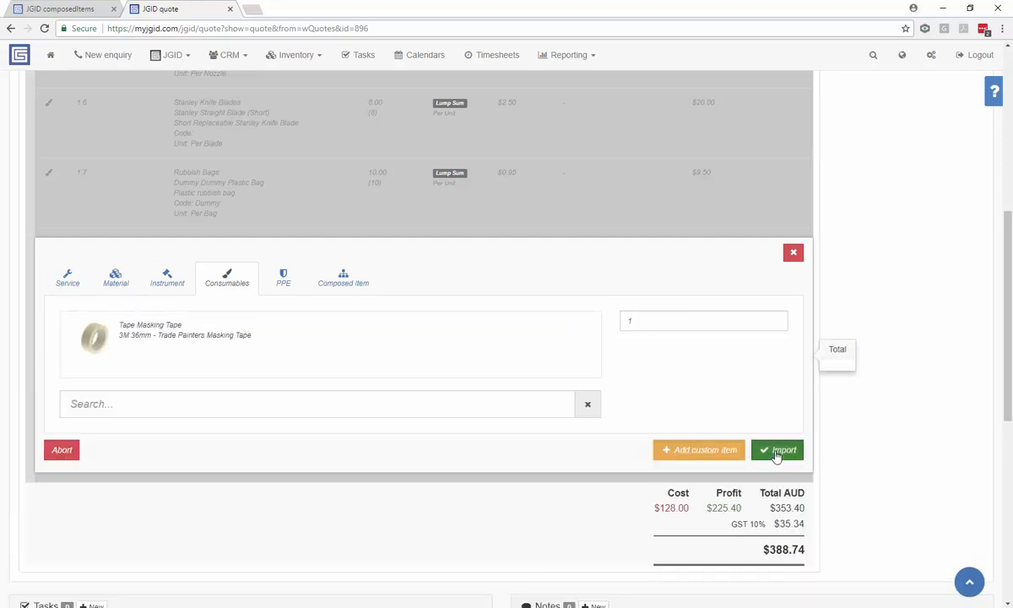
pyautogui.click(777, 452)
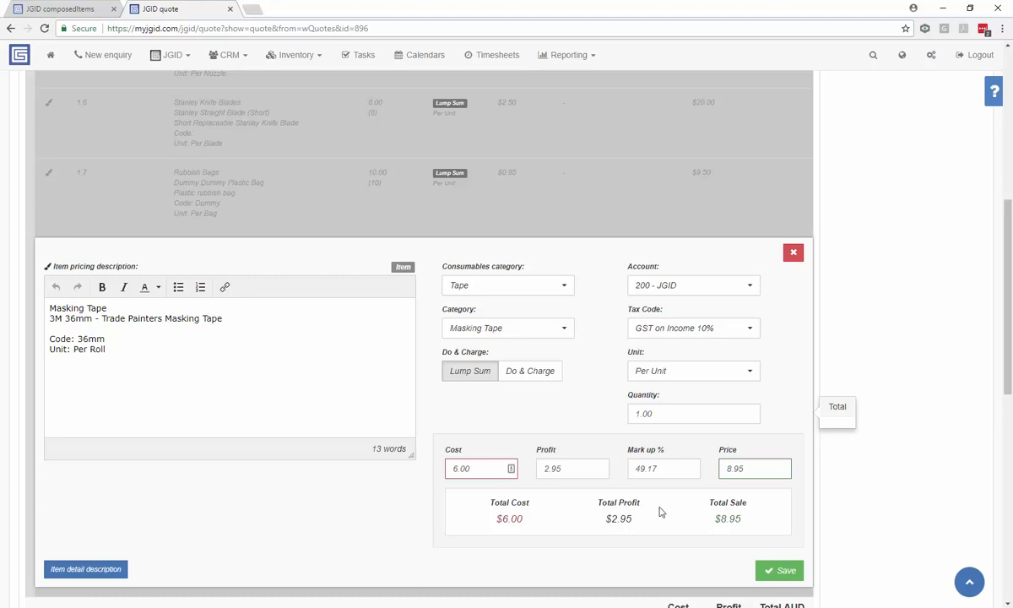
pyautogui.click(780, 571)
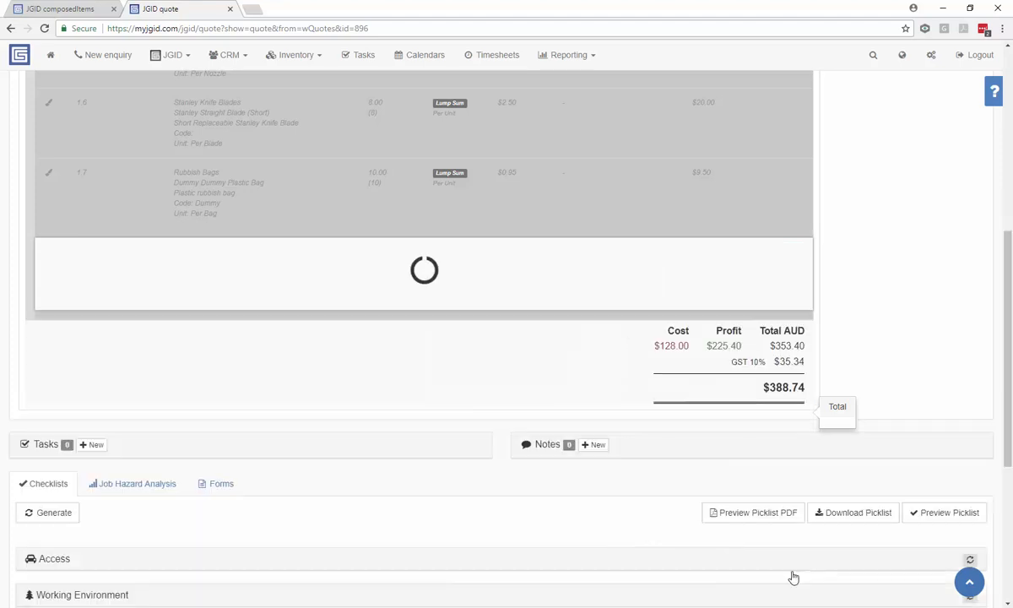
pyautogui.scroll(5, 240, 253)
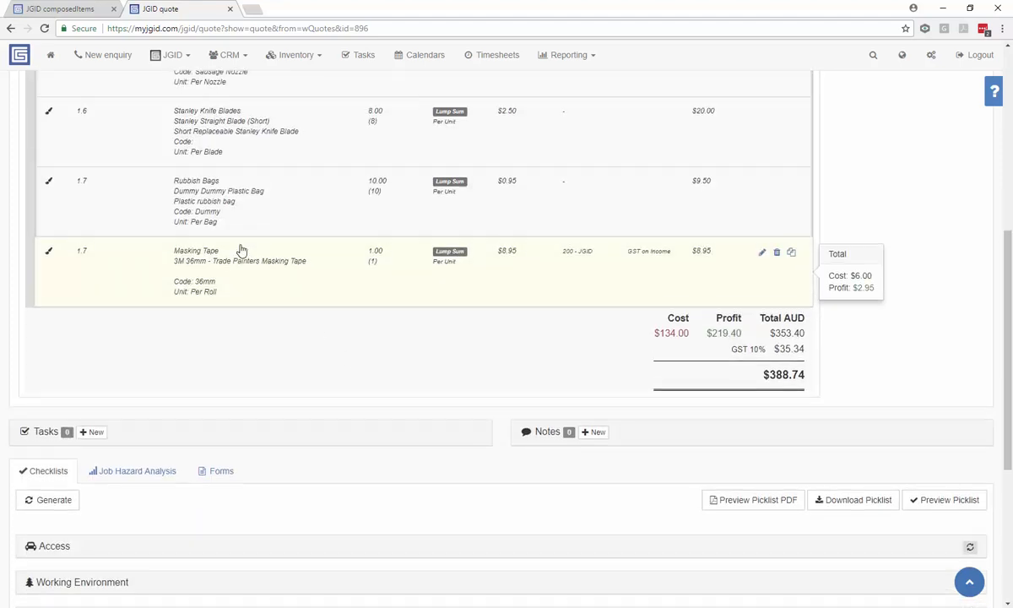
# Set the price of the quote's "Consumables for Caulking" composed item to 336.05.
pyautogui.click(265, 250)
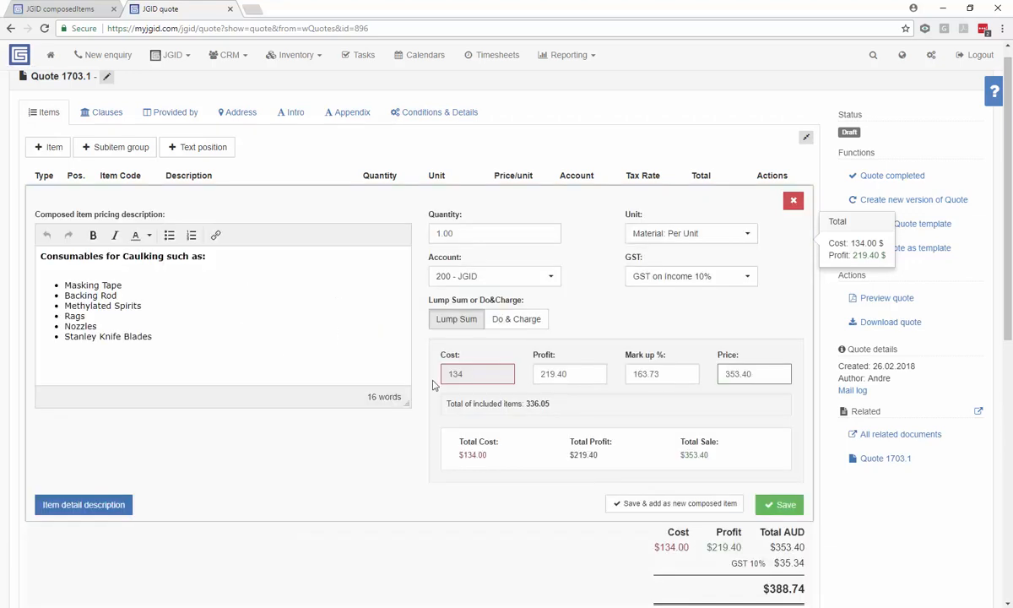
pyautogui.moveTo(525, 403); pyautogui.dragTo(546, 401)
pyautogui.click(580, 406)
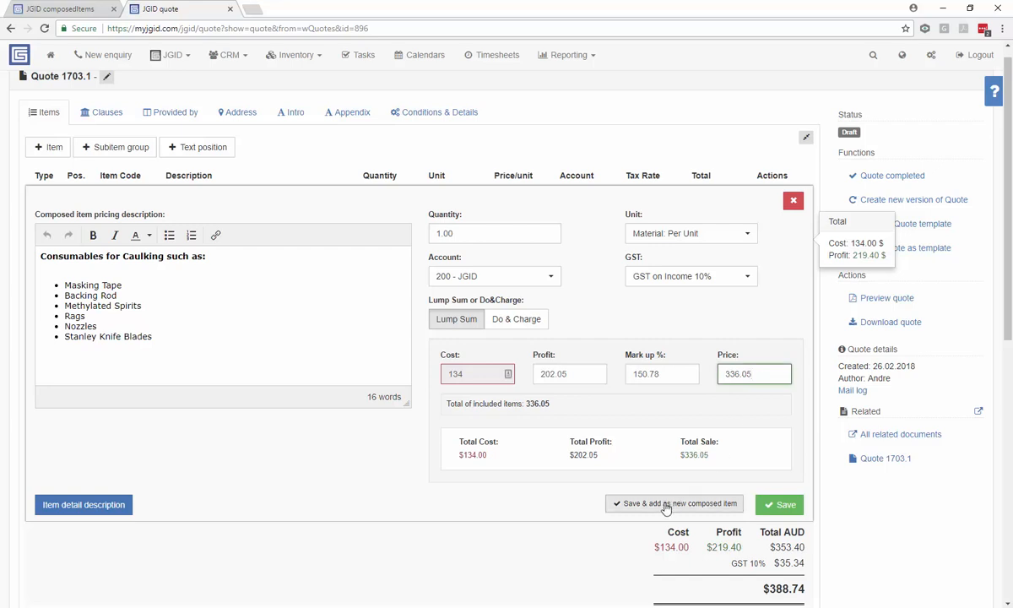
pyautogui.press('ctrl')
# Save the edited quote item and add it as a new composed item titled "Example 2nd type of this composed item".
pyautogui.click(682, 504)
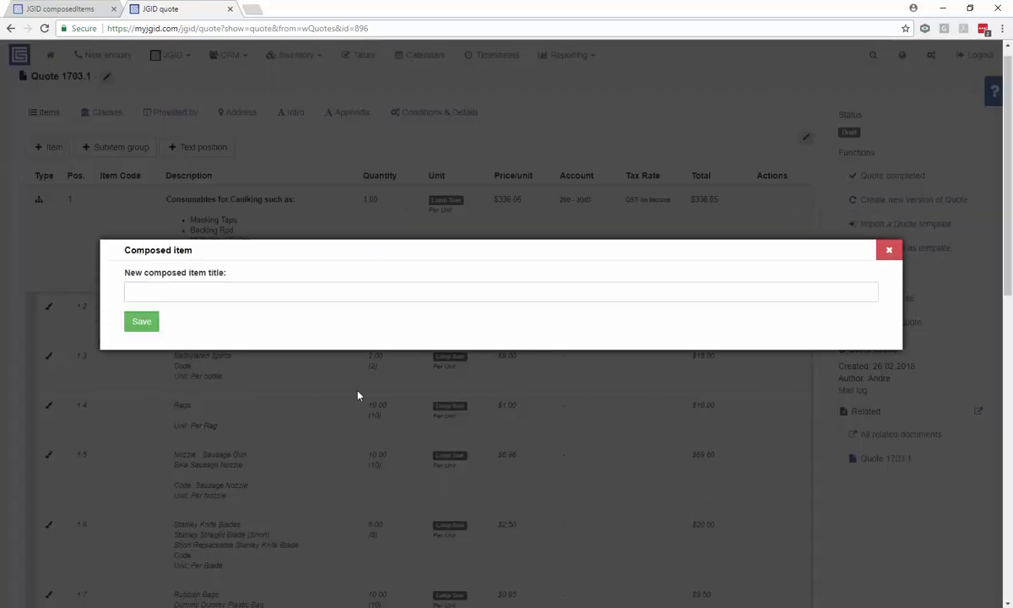
pyautogui.click(153, 290)
pyautogui.click(141, 324)
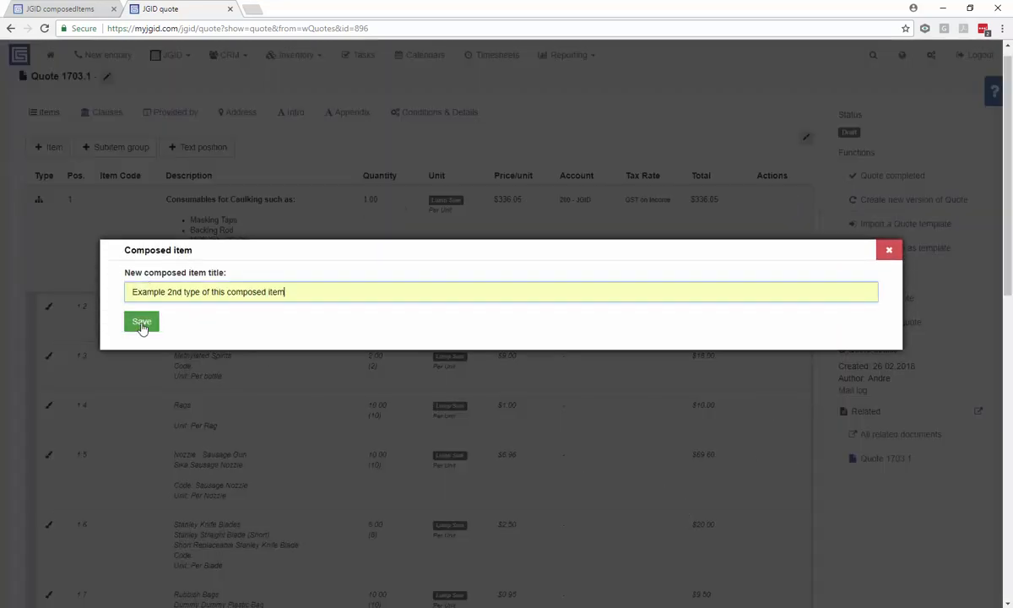
pyautogui.click(141, 324)
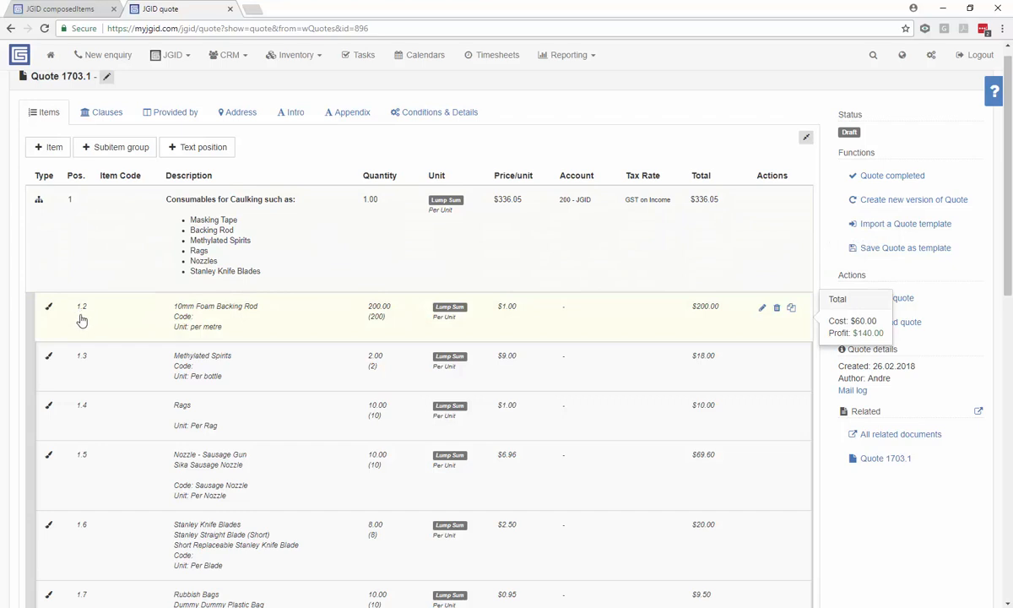
# Move the Methylated Spirits subitem above the 10mm Foam Backing Rod in the quote's "Consumables for Caulking" item.
pyautogui.moveTo(108, 377); pyautogui.dragTo(100, 319)
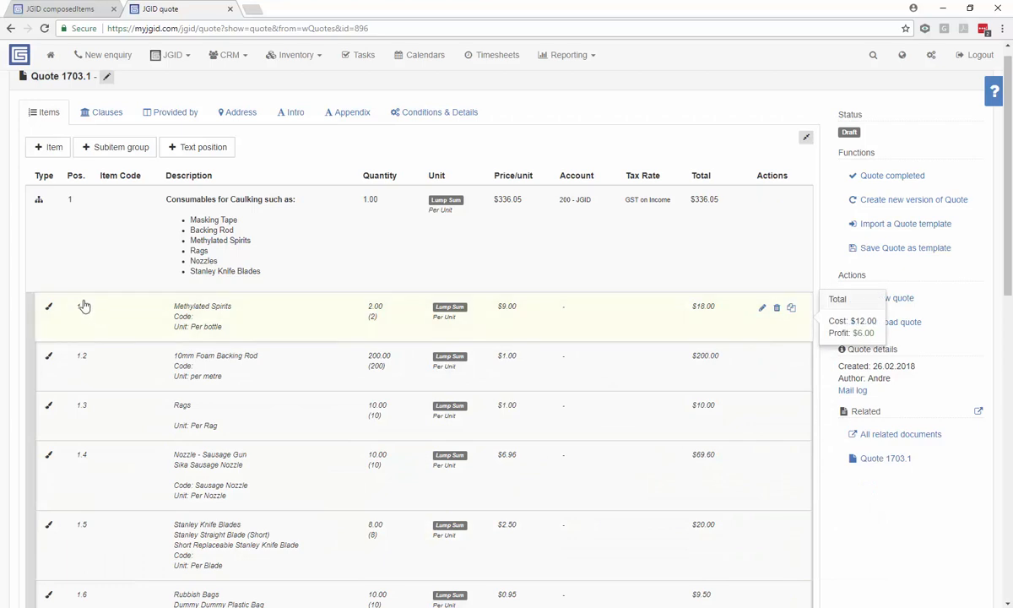
# Add a custom composed item to the quote described "Example how to save a composed item with a composed item inside using the quote templates".
pyautogui.click(51, 149)
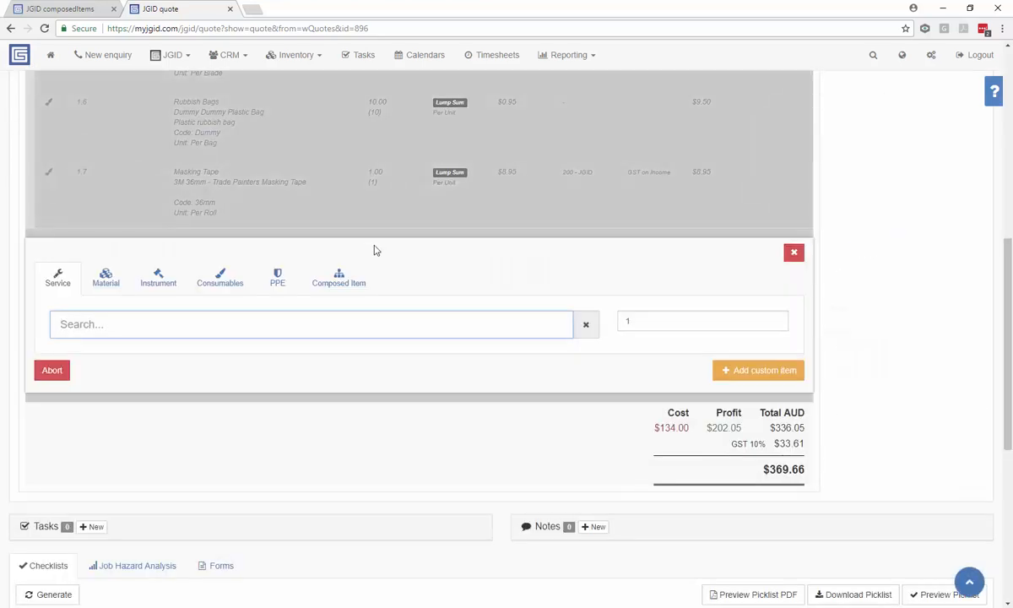
pyautogui.click(339, 280)
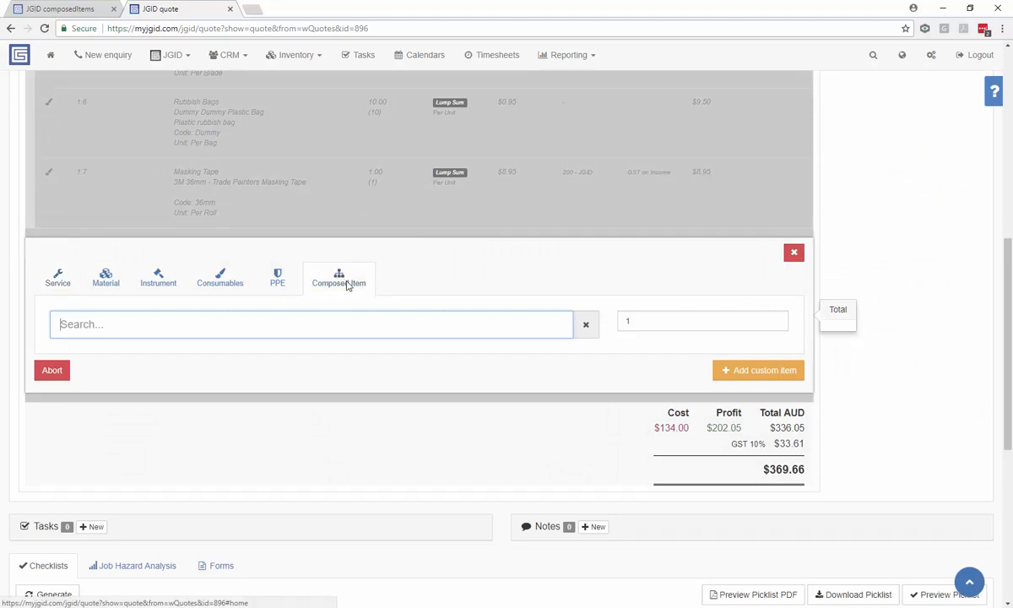
pyautogui.click(757, 370)
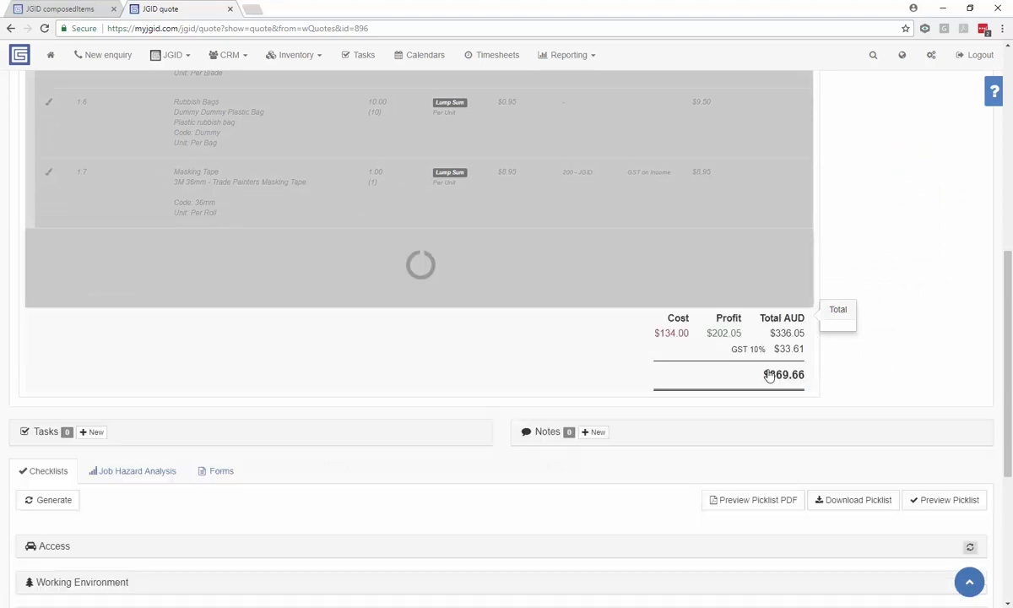
pyautogui.click(88, 323)
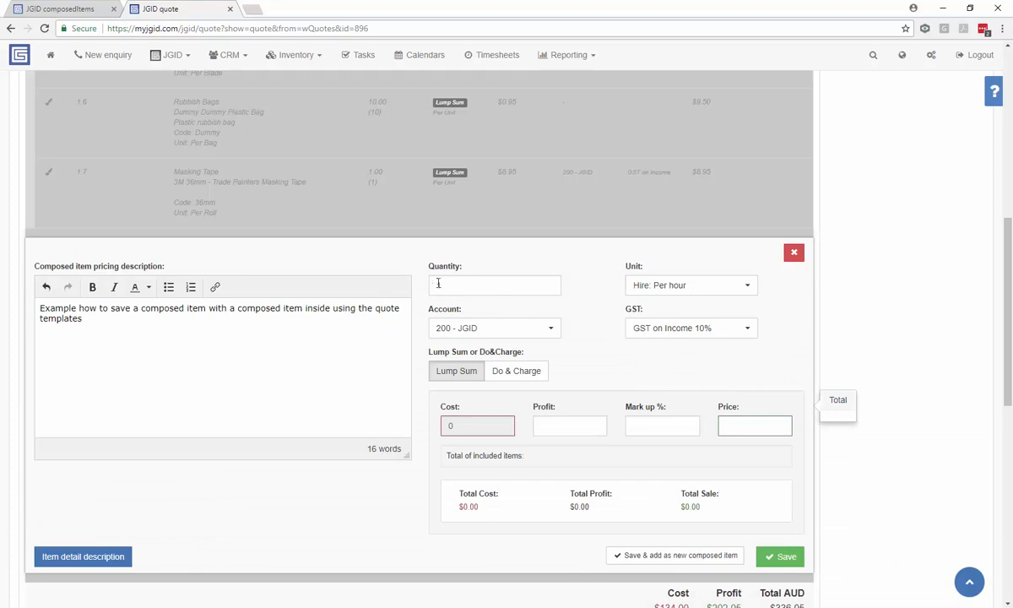
# Set the custom composed item's quantity to 1 and its unit to Service: Per Unit, and save it.
pyautogui.click(731, 287)
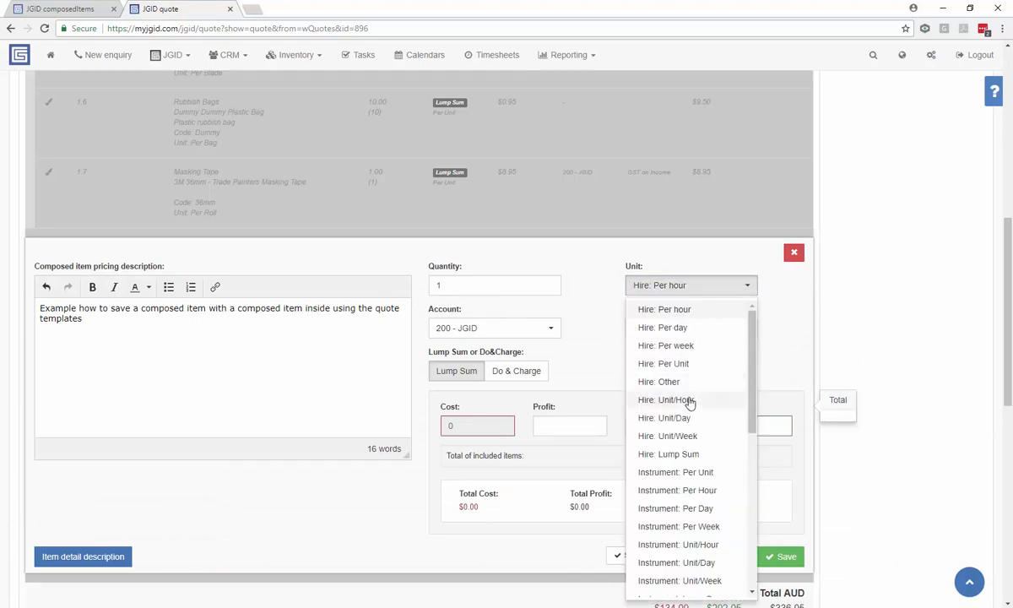
pyautogui.scroll(-3, 691, 400)
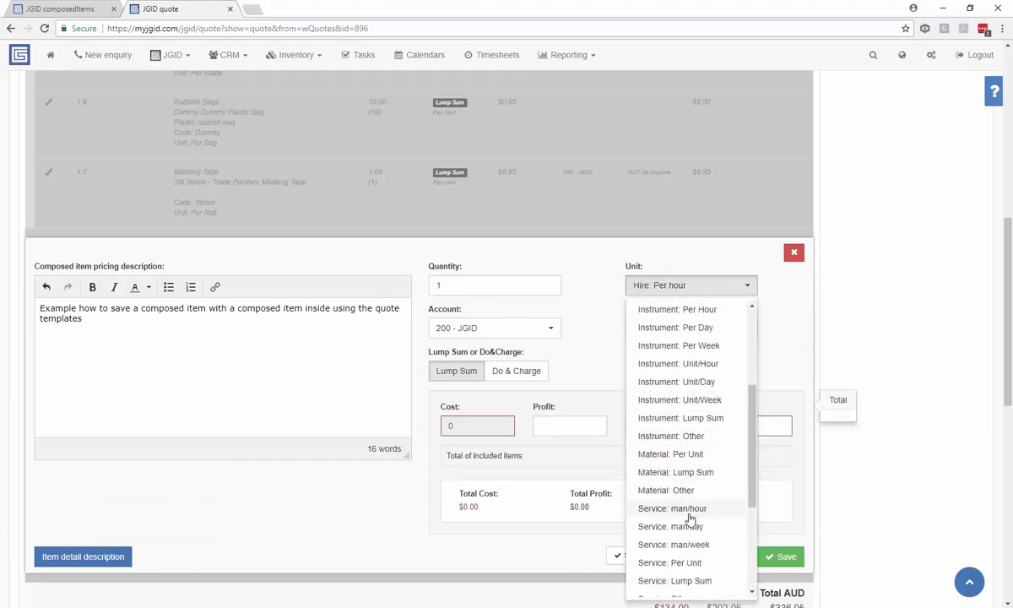
pyautogui.click(690, 563)
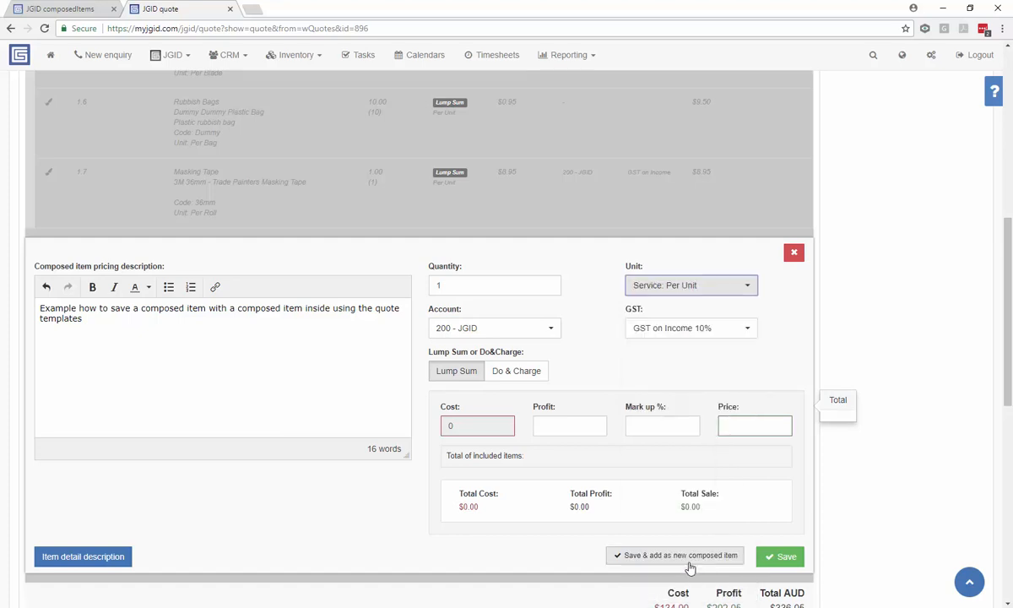
pyautogui.click(773, 559)
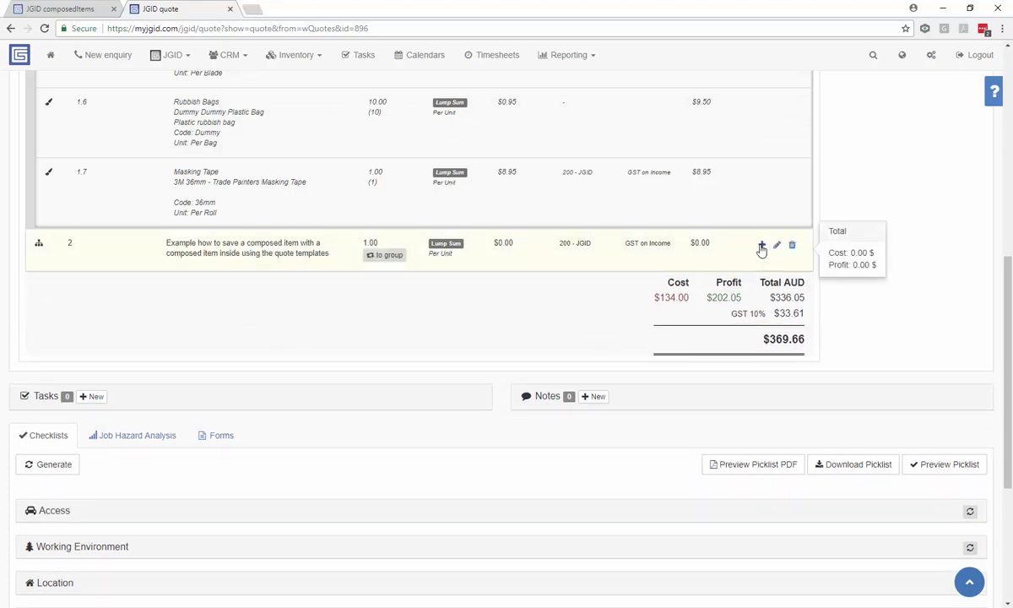
# Import the composed item "Consumables for Caulking incl Bags" as a subitem of the custom composed item, save it, and collapse its positions.
pyautogui.click(761, 247)
pyautogui.click(763, 247)
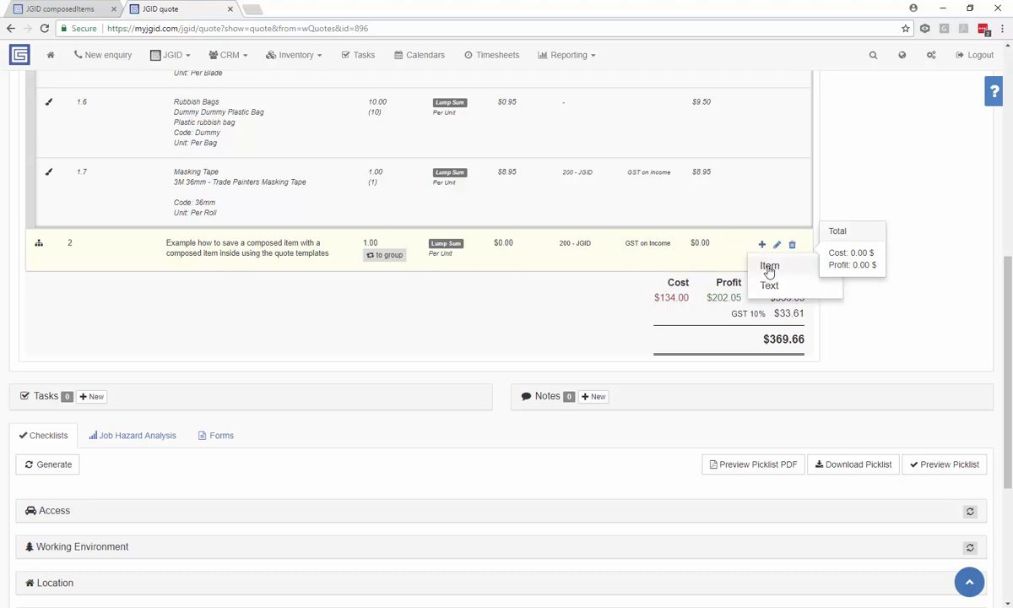
pyautogui.click(769, 267)
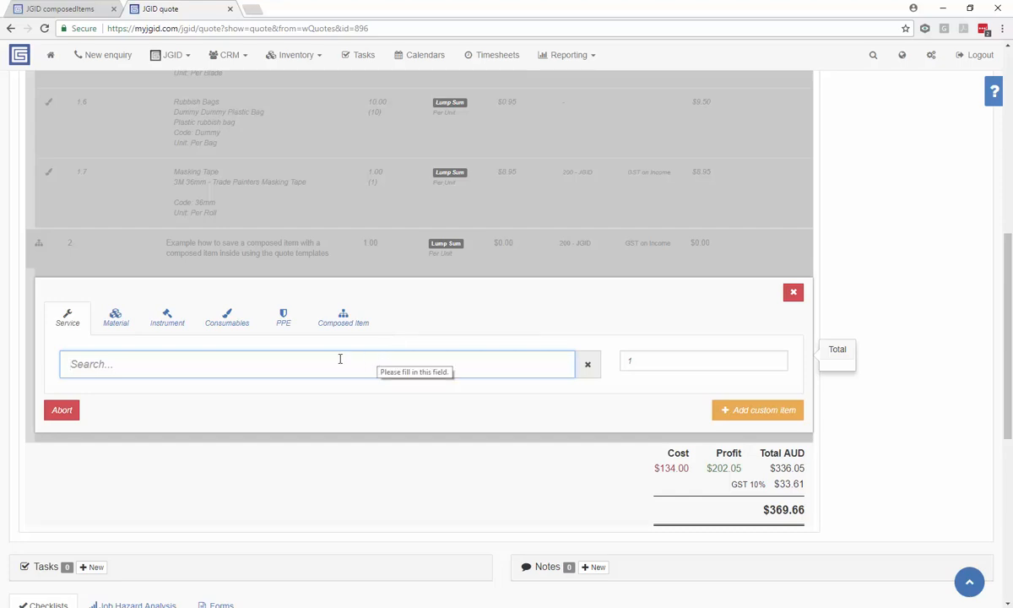
pyautogui.click(341, 322)
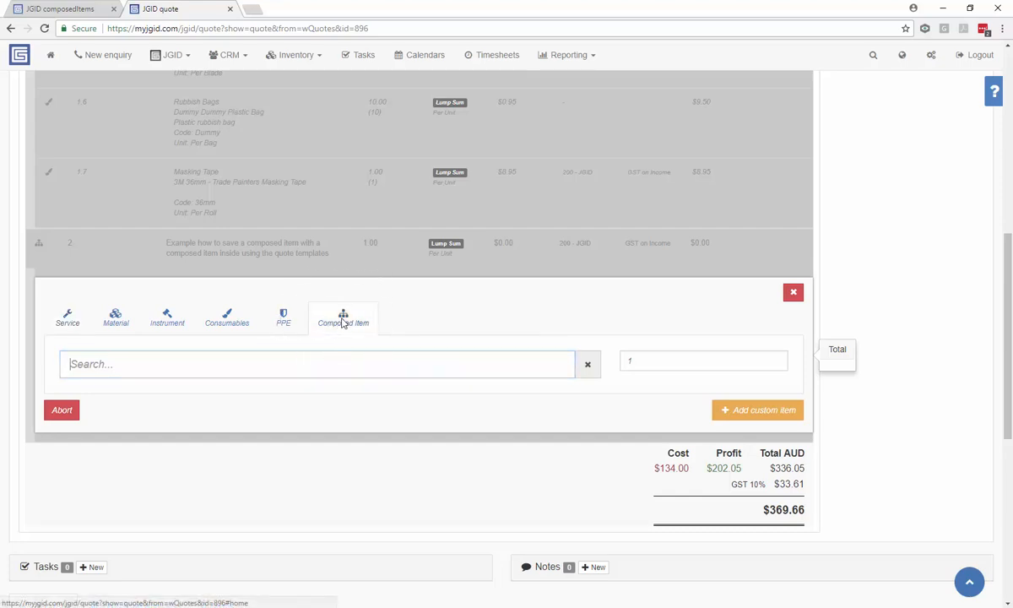
pyautogui.click(326, 367)
pyautogui.write('con')
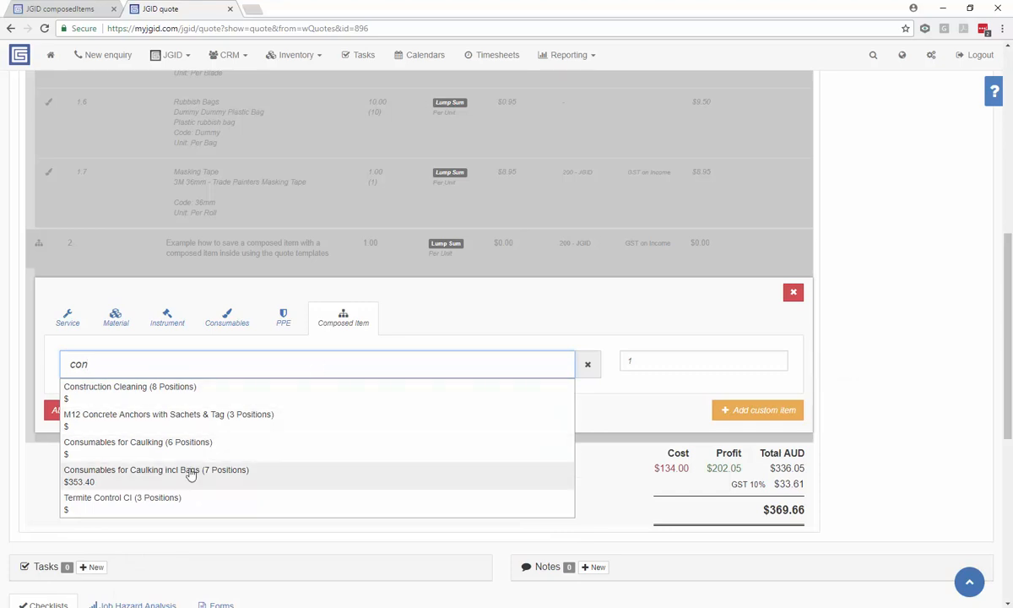
pyautogui.click(187, 475)
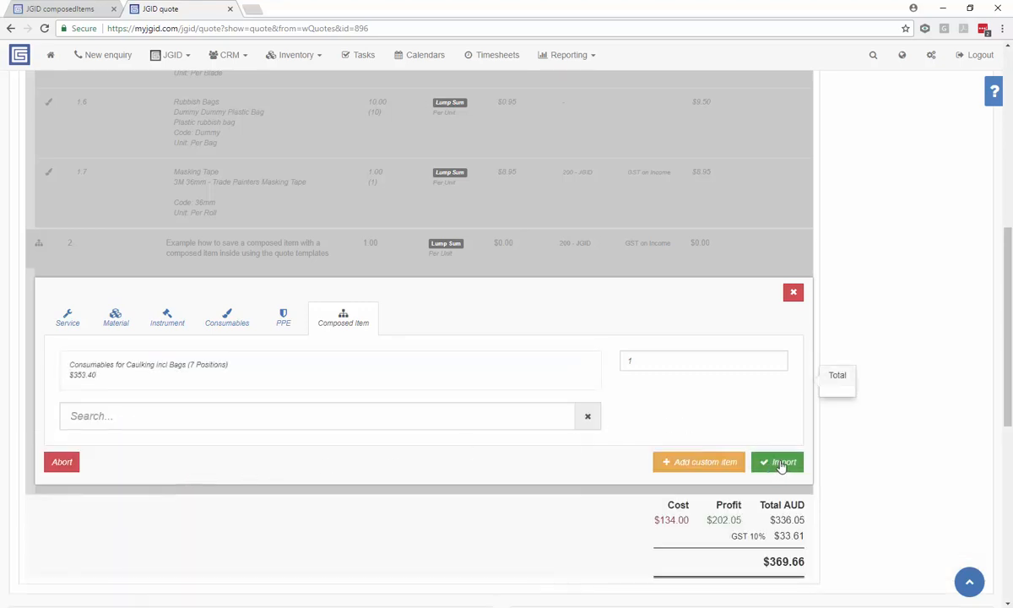
pyautogui.click(781, 464)
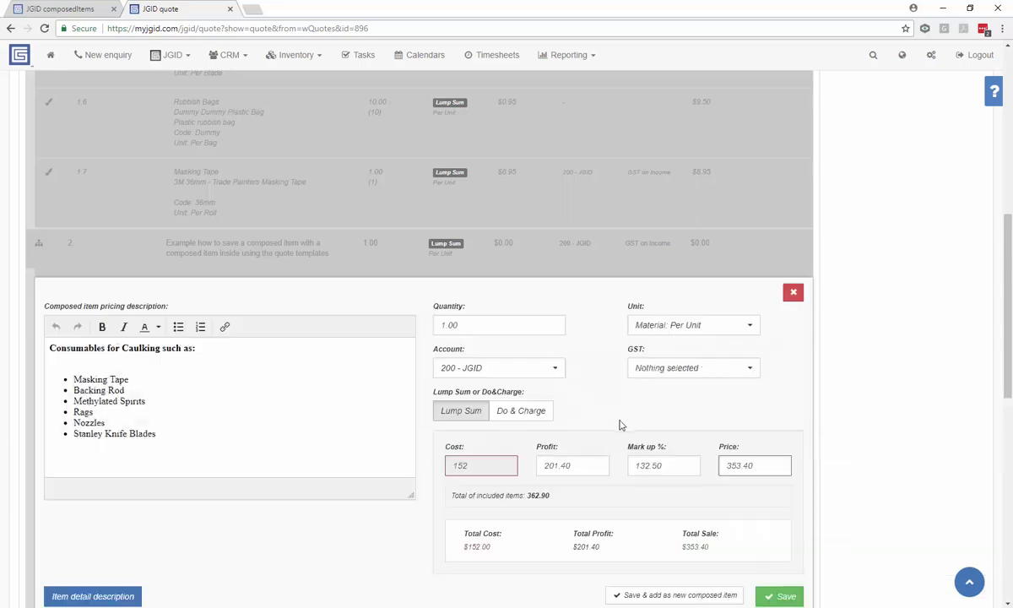
pyautogui.click(780, 596)
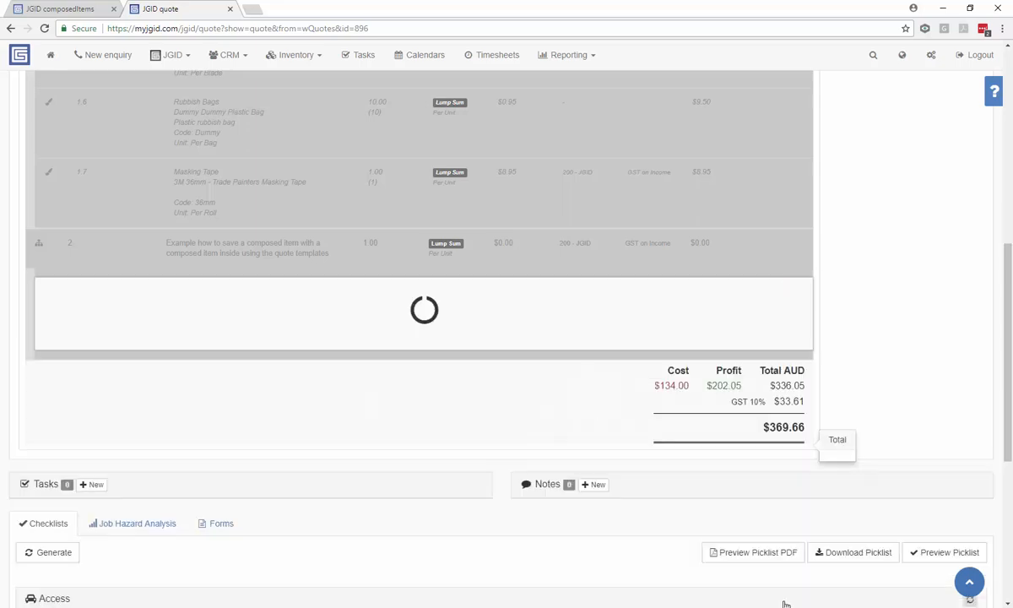
pyautogui.click(63, 251)
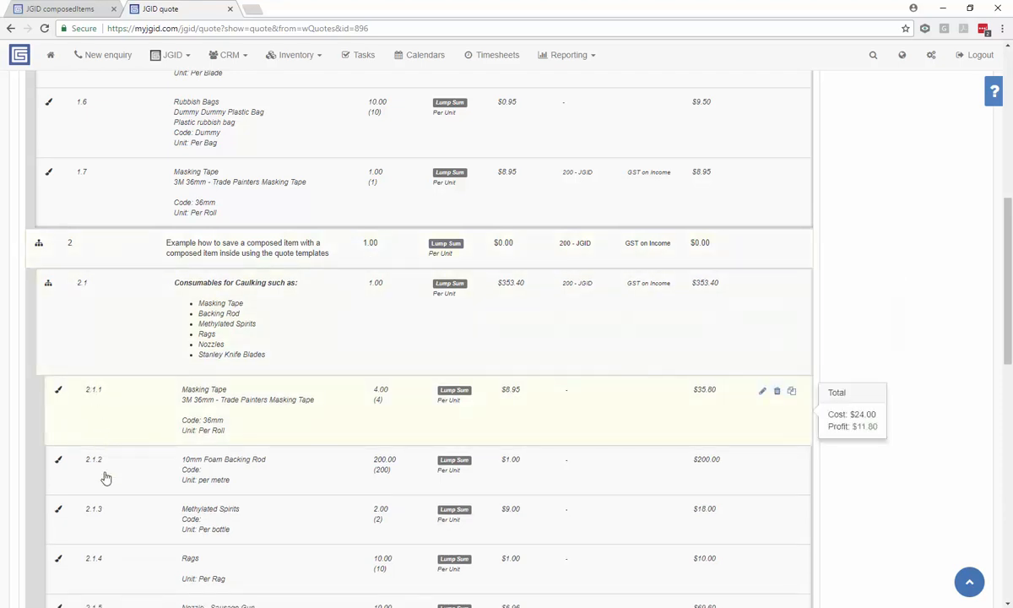
pyautogui.click(49, 286)
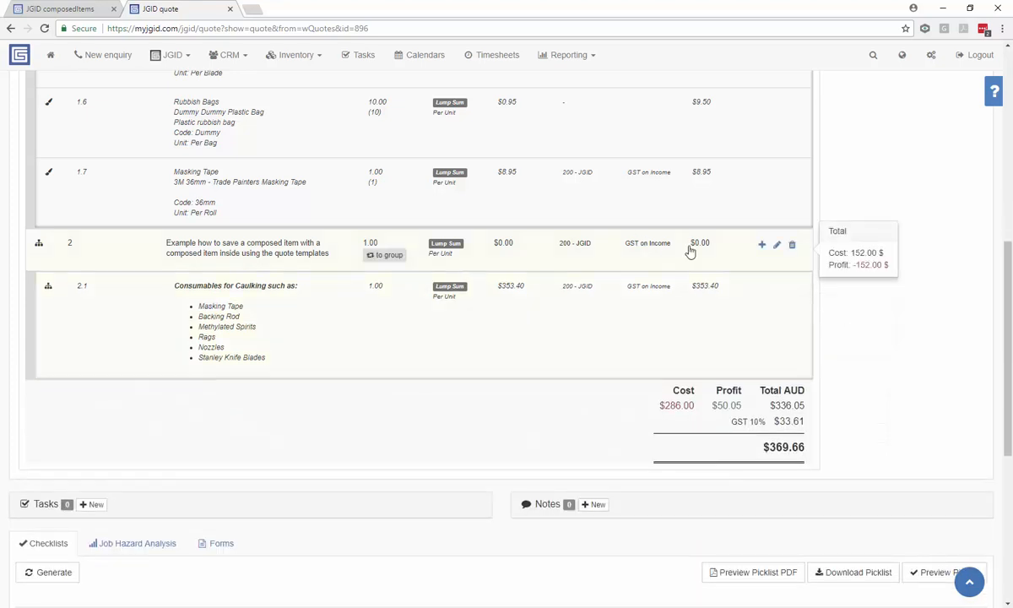
# Import the composed item "Supply and Installation of a Solar System" as a subitem of the custom composed item, save it, and collapse its positions.
pyautogui.click(763, 245)
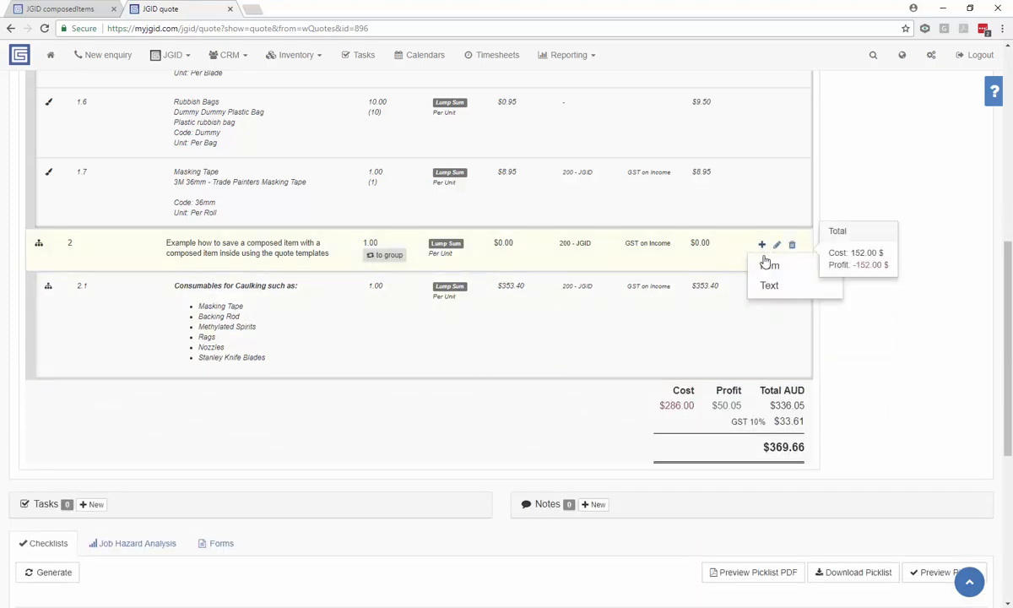
pyautogui.click(769, 266)
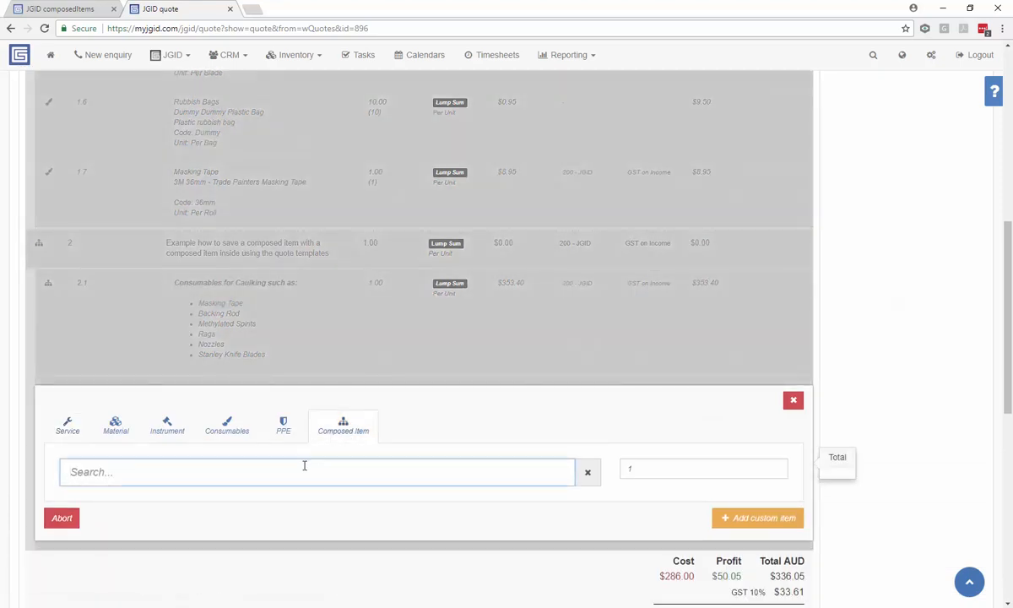
pyautogui.write('sol')
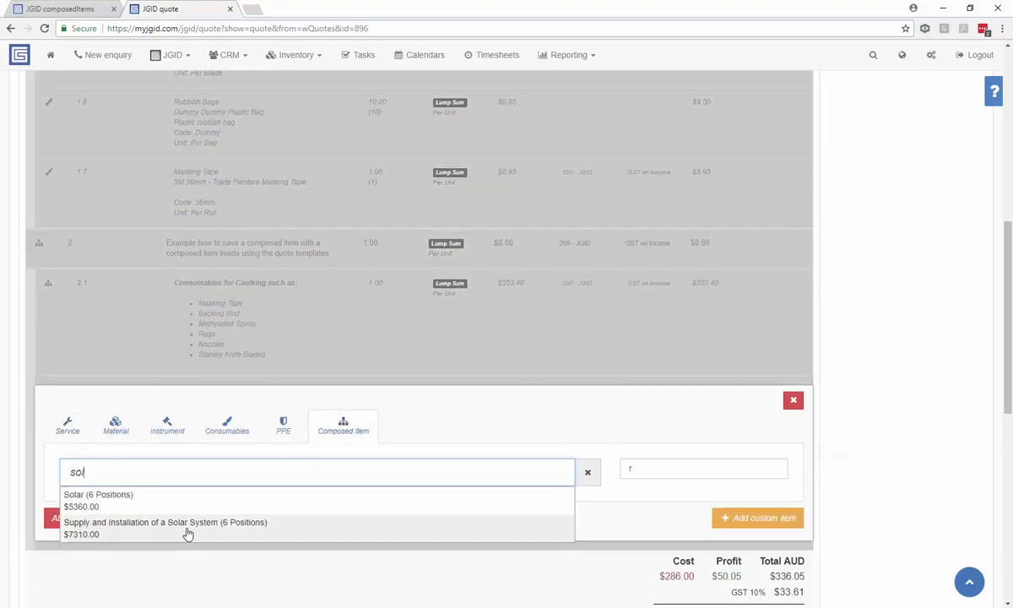
pyautogui.click(190, 530)
pyautogui.click(783, 574)
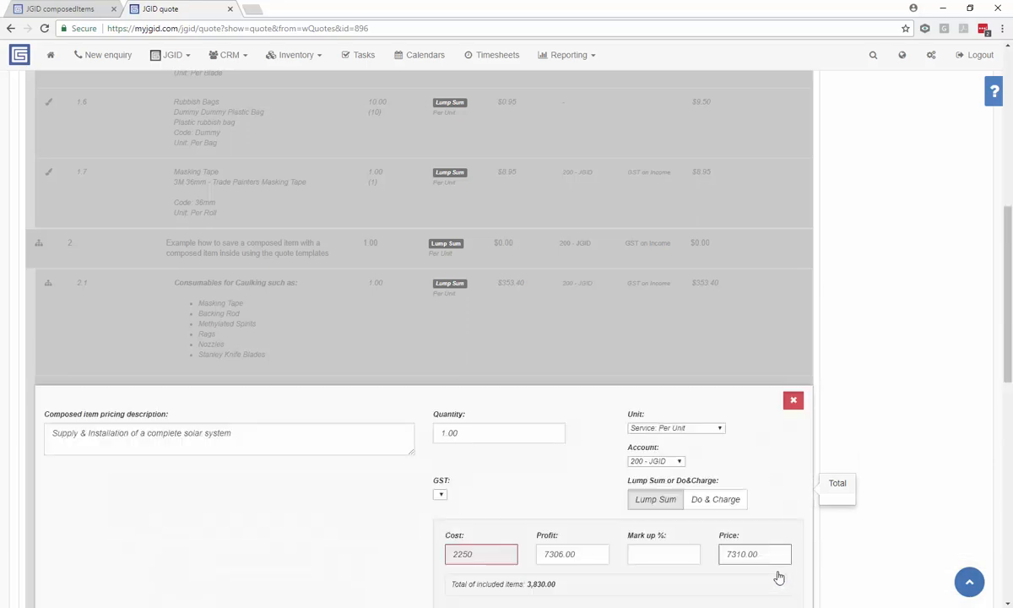
pyautogui.scroll(-1, 785, 591)
pyautogui.click(782, 584)
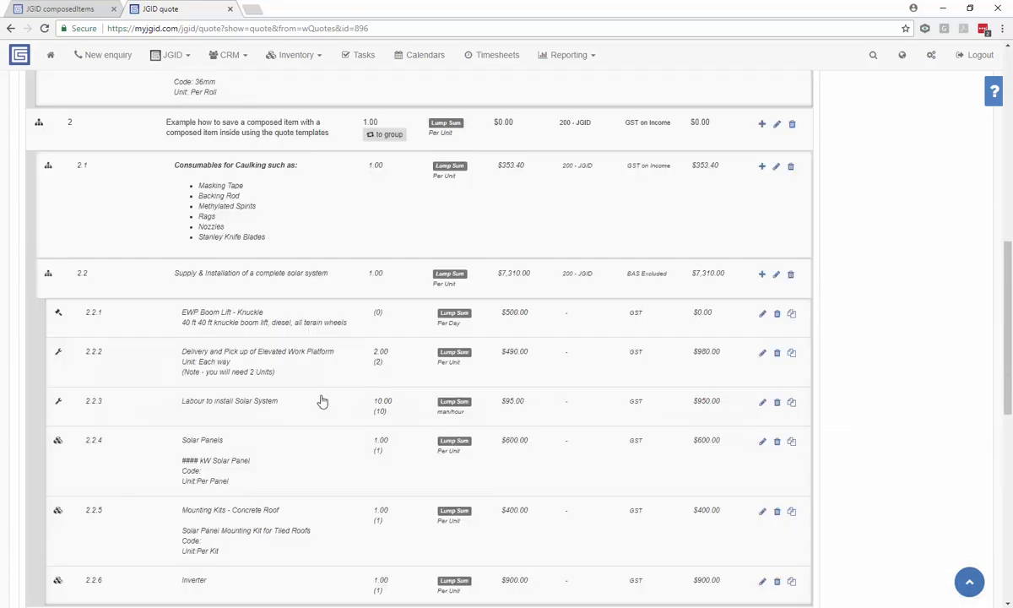
pyautogui.click(48, 272)
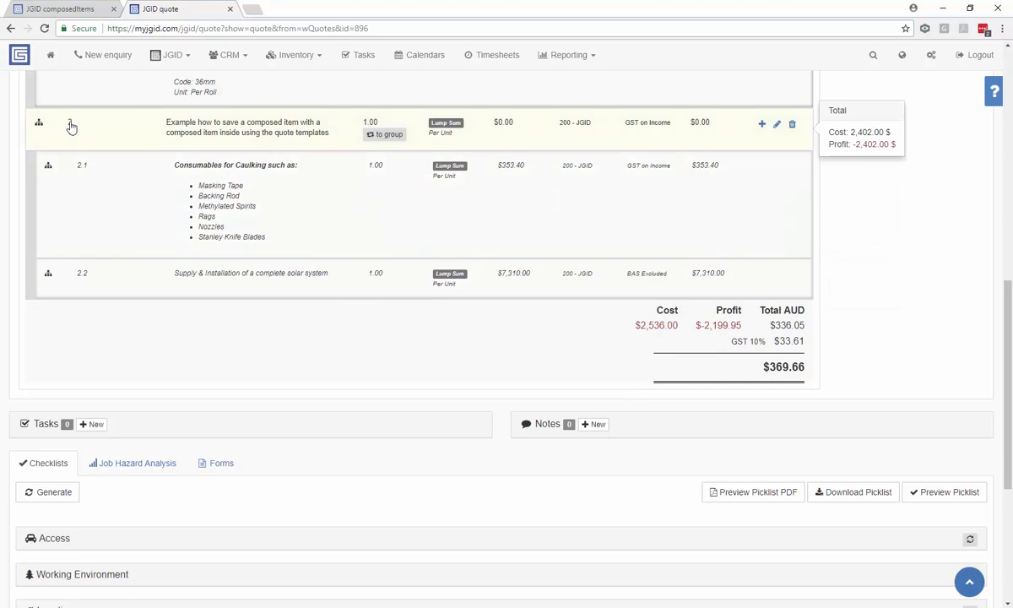
# Save the quote as a new template titled "Explain Composed inside Composed Items in a quote template".
pyautogui.click(145, 133)
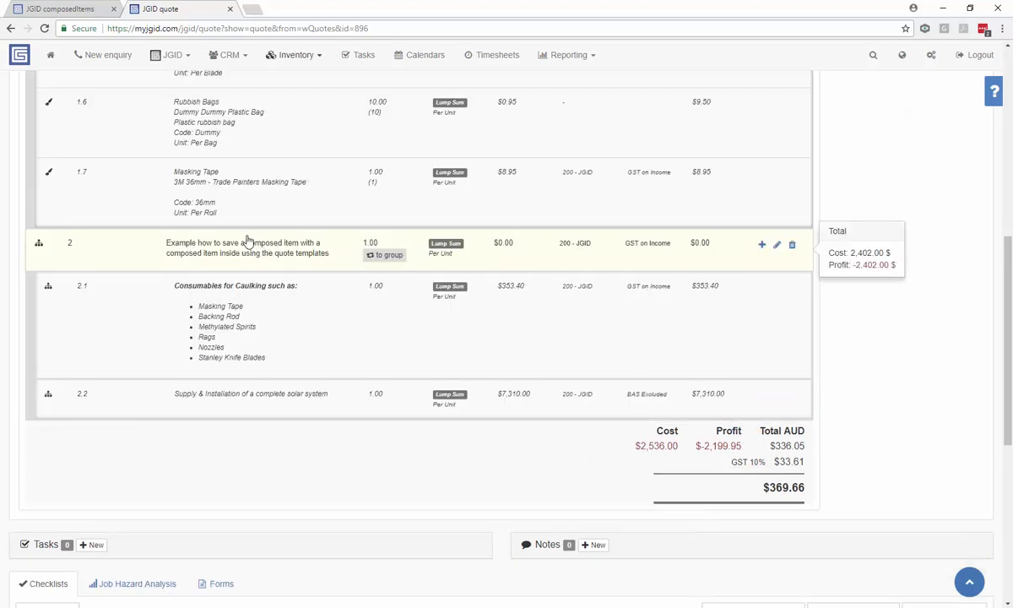
pyautogui.scroll(5, 825, 233)
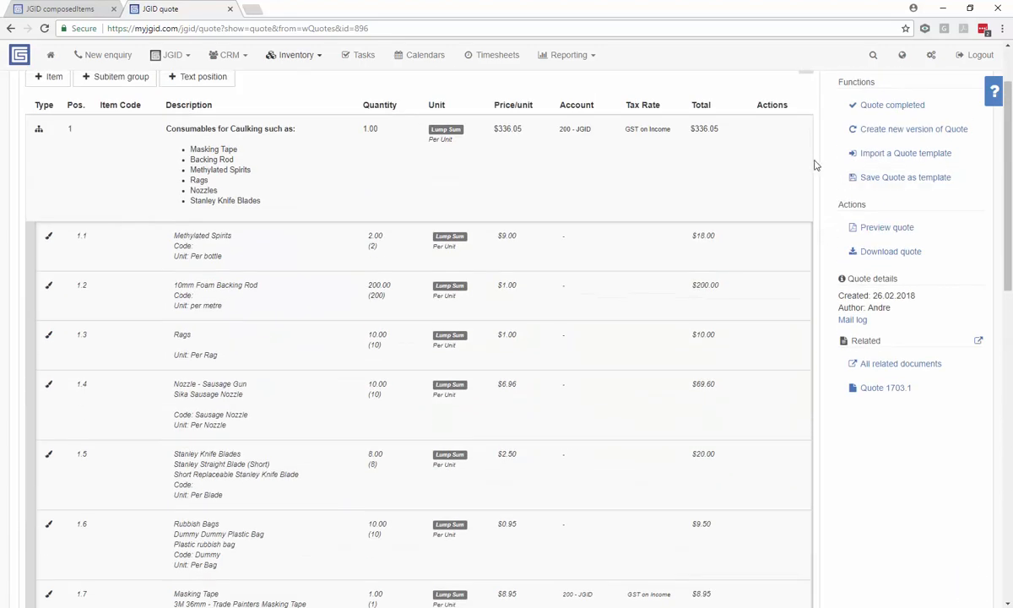
pyautogui.click(920, 181)
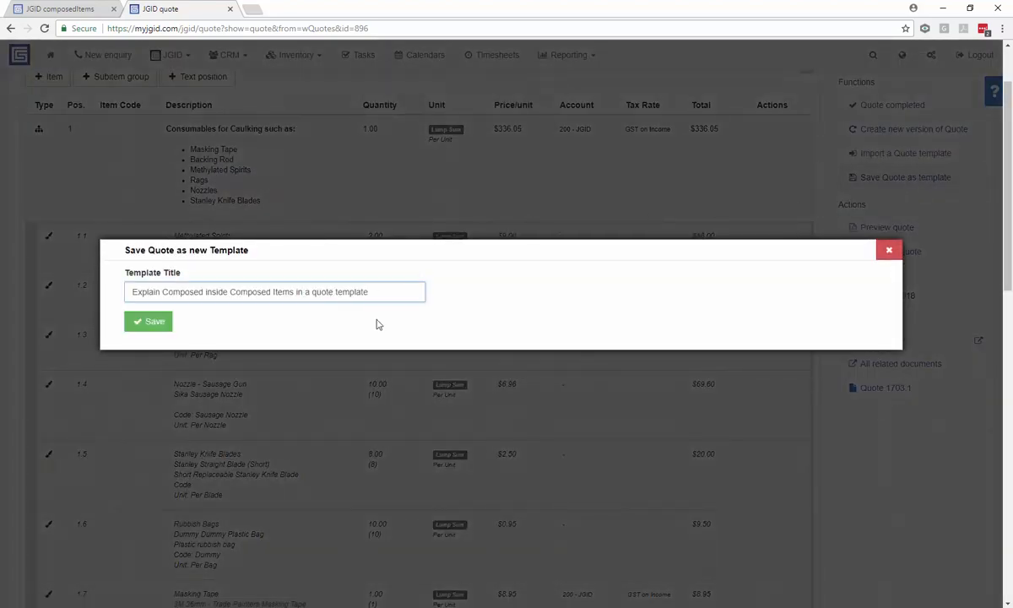
pyautogui.click(140, 327)
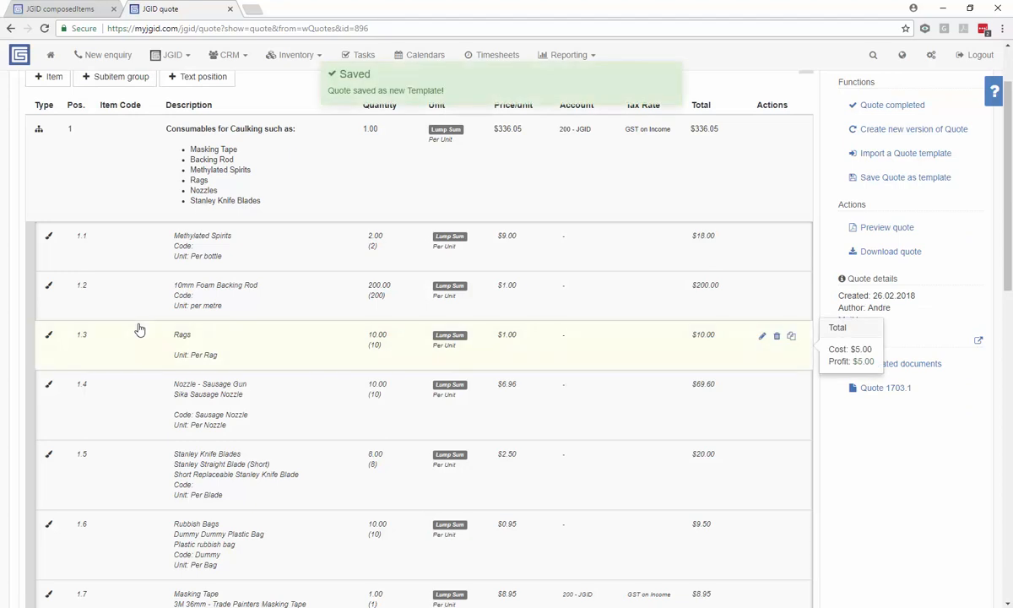
# Collapse the subitems of the quote's first composed item and open the JGID Help for the quote.
pyautogui.click(38, 131)
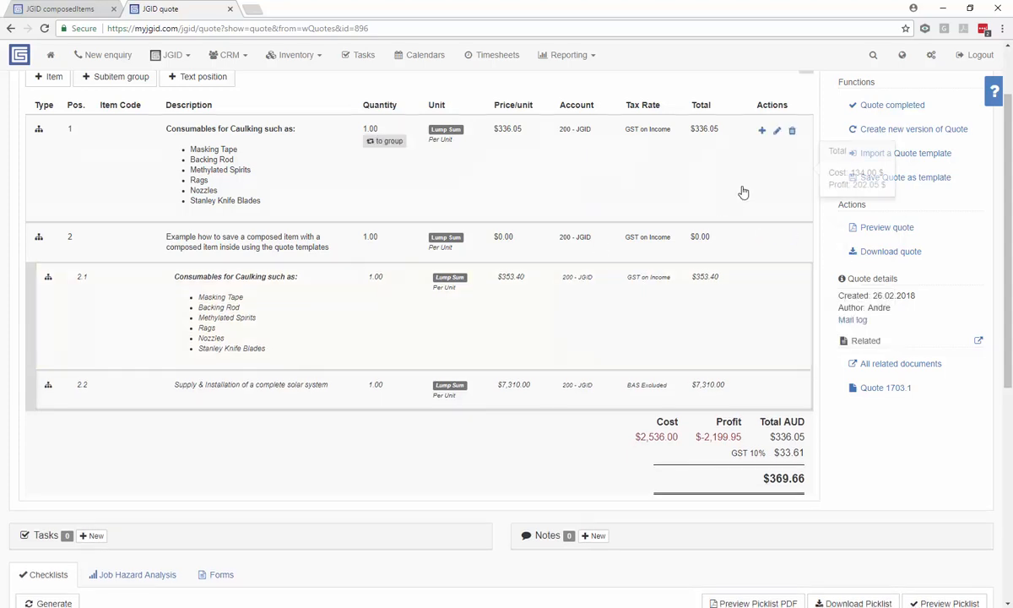
pyautogui.click(924, 157)
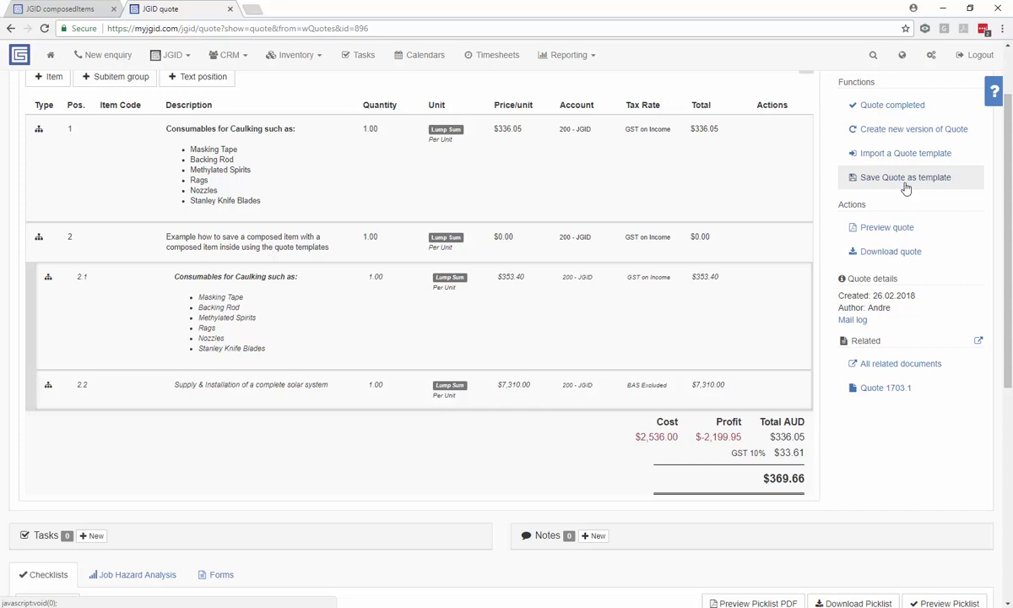
pyautogui.click(989, 91)
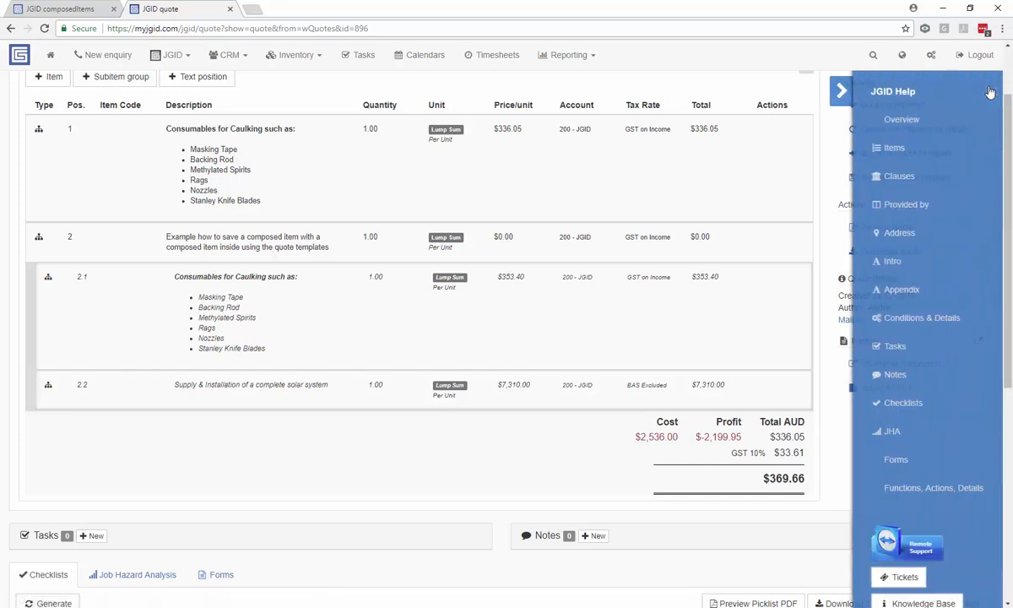